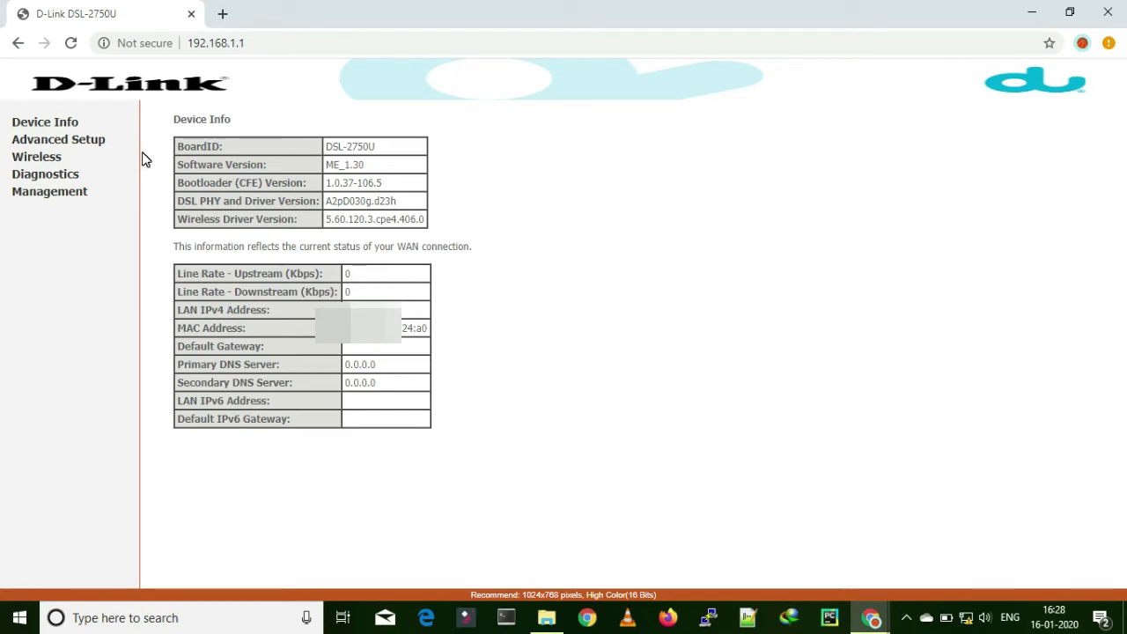
# Step: Navigate to Advanced Setup > Layer2 Interface > ETH Interface
pyautogui.click(71, 140)
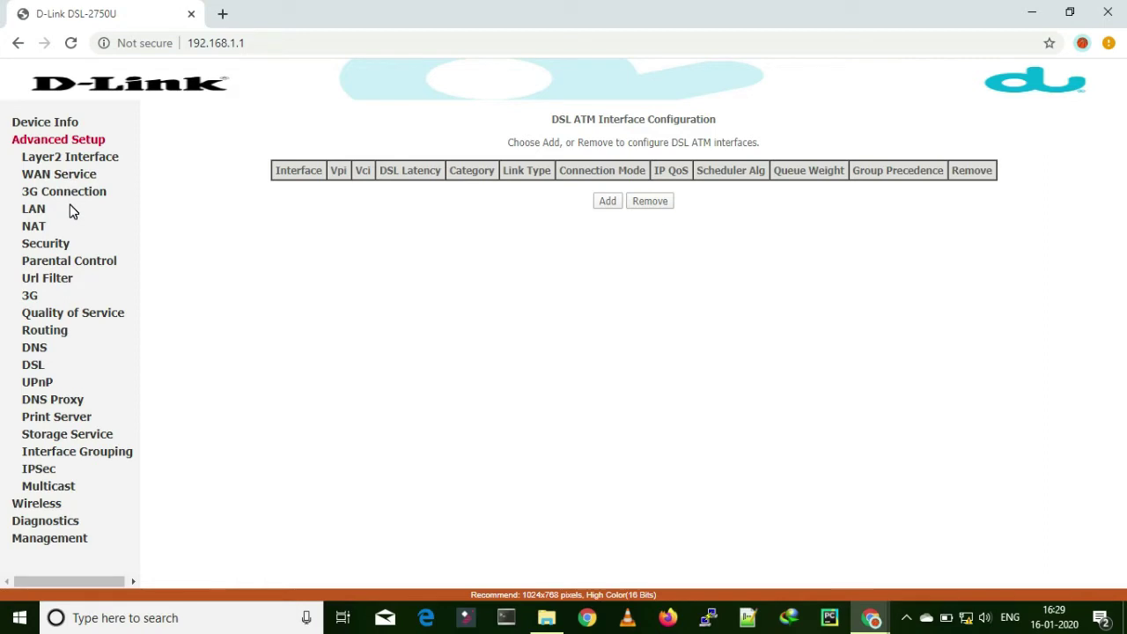
pyautogui.click(64, 159)
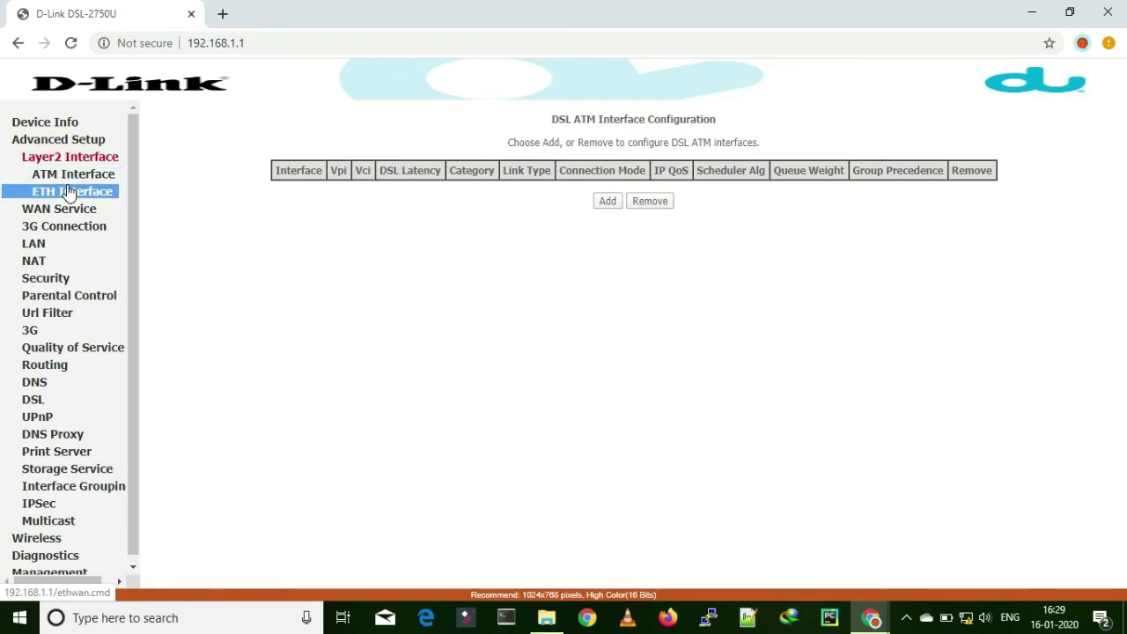
pyautogui.click(70, 192)
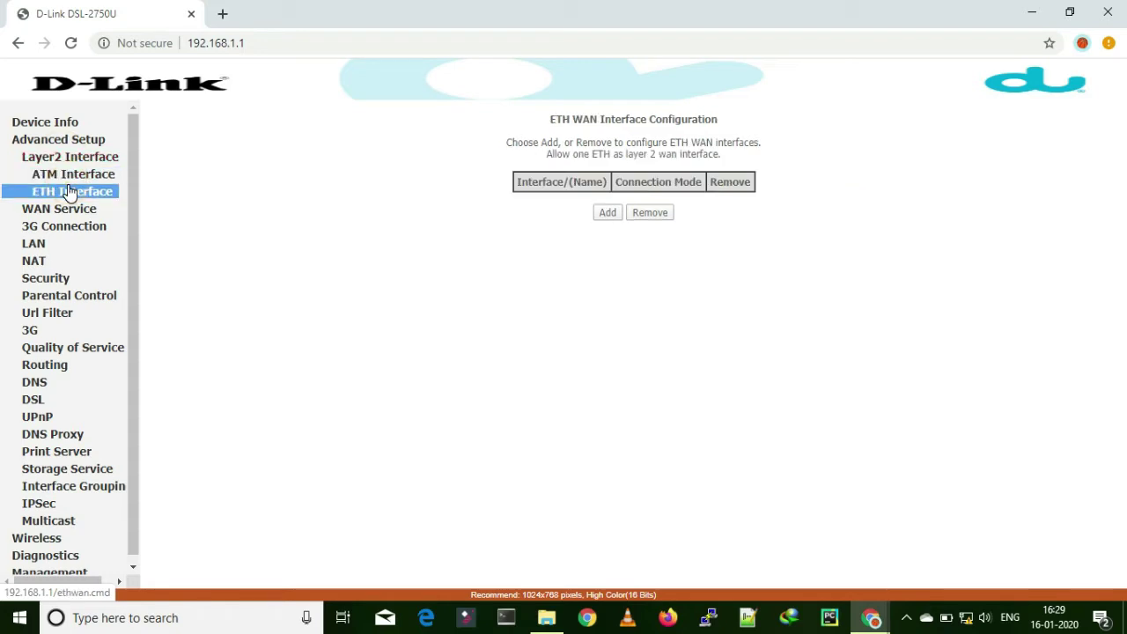
pyautogui.click(83, 194)
# Step: Add eth0/LAN4 as the ETH WAN interface in Default Mode and save it
pyautogui.click(614, 215)
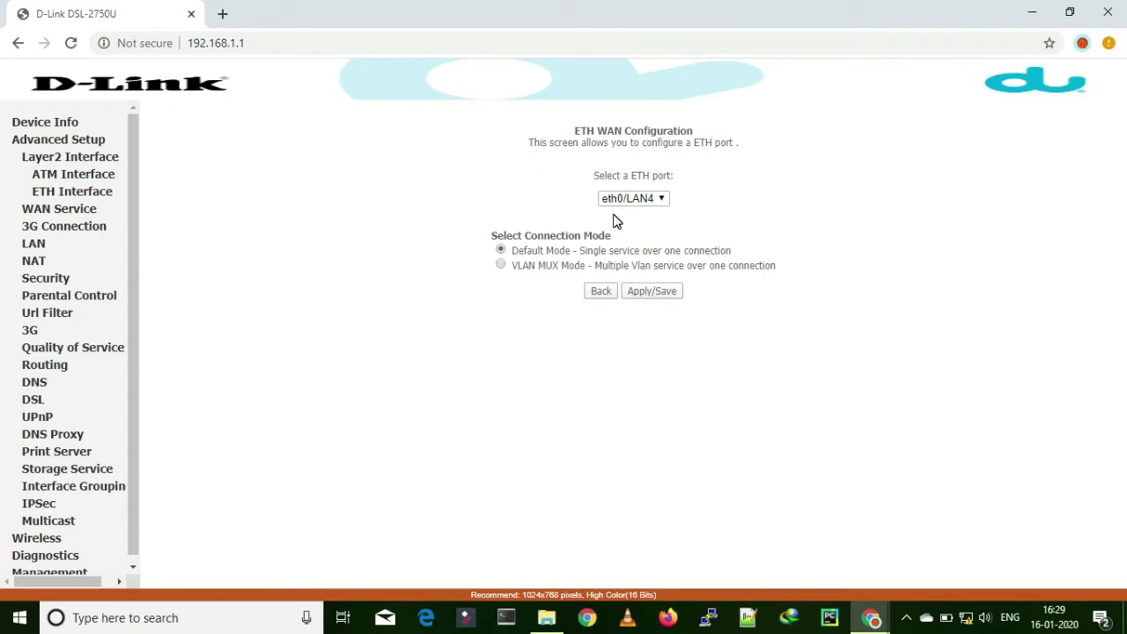
pyautogui.click(624, 199)
pyautogui.click(656, 290)
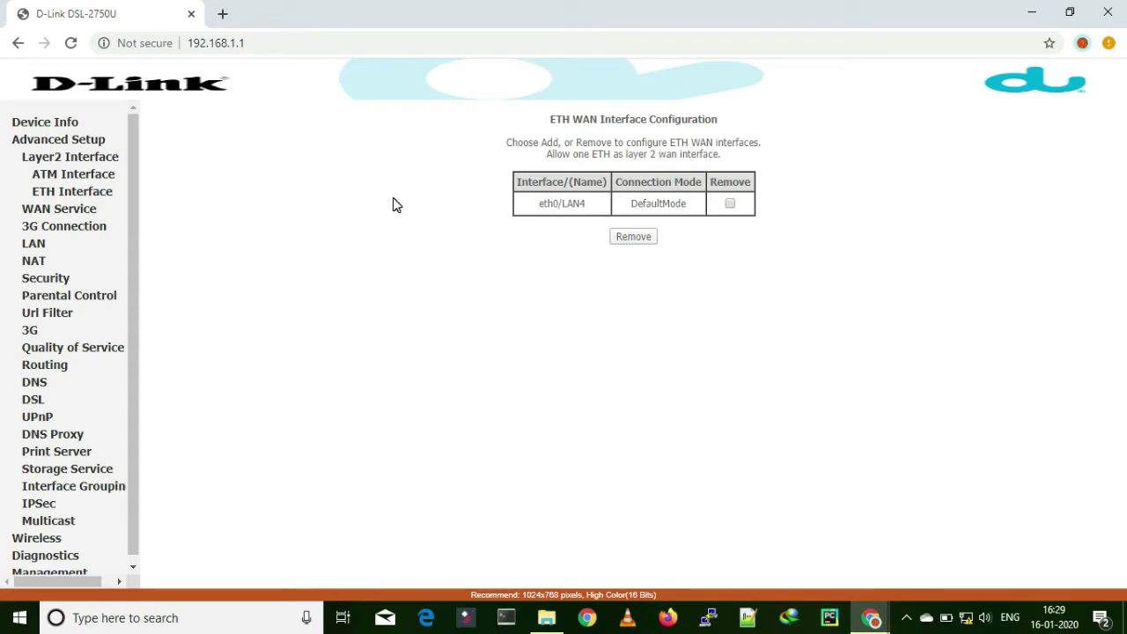
# Step: Start a new WAN service under Advanced Setup > WAN Service using eth0/LAN4
pyautogui.click(69, 159)
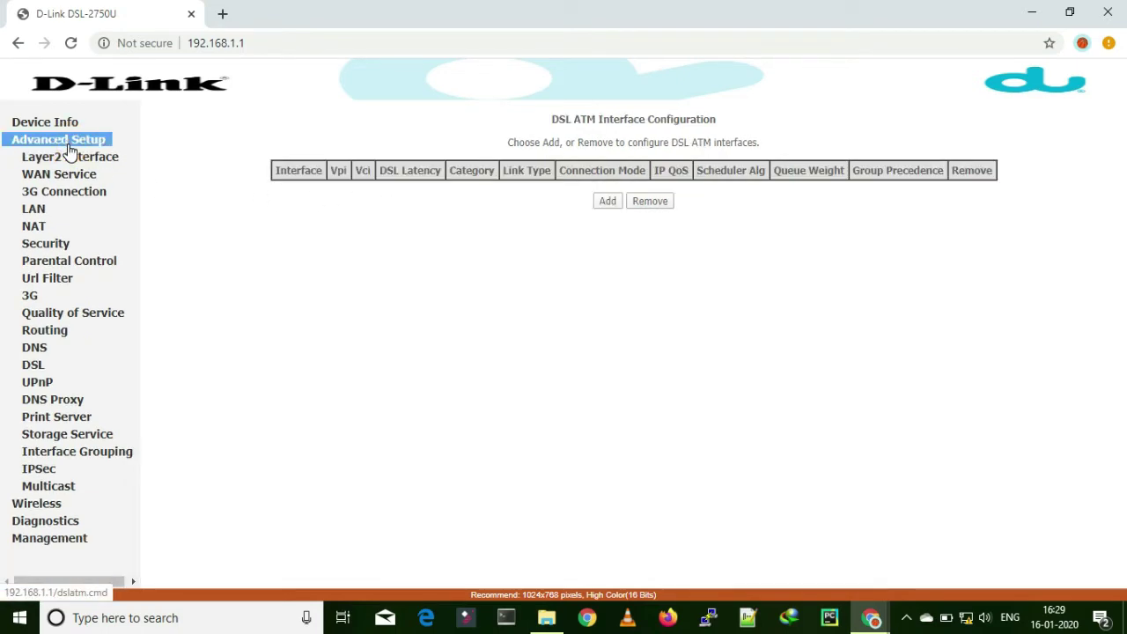
pyautogui.click(64, 179)
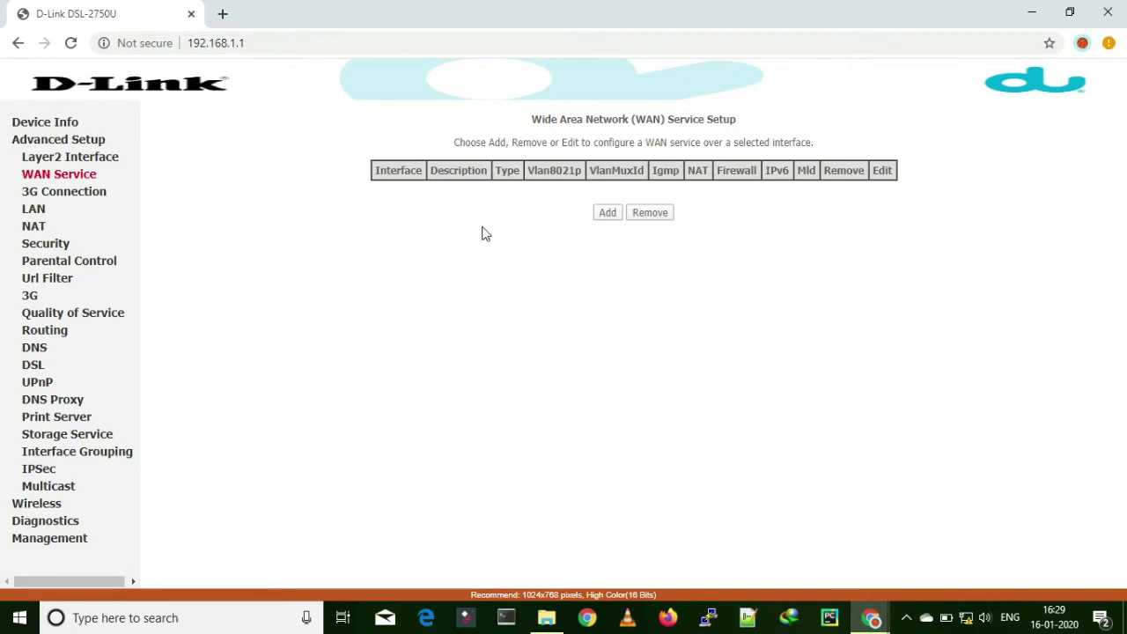
pyautogui.click(603, 217)
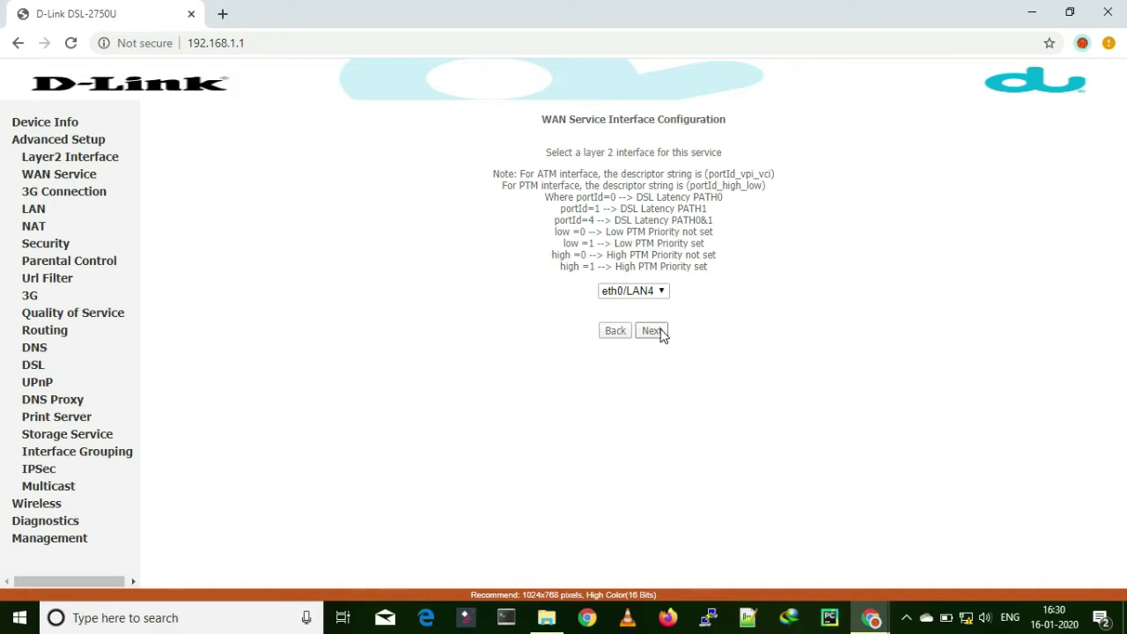
pyautogui.click(662, 332)
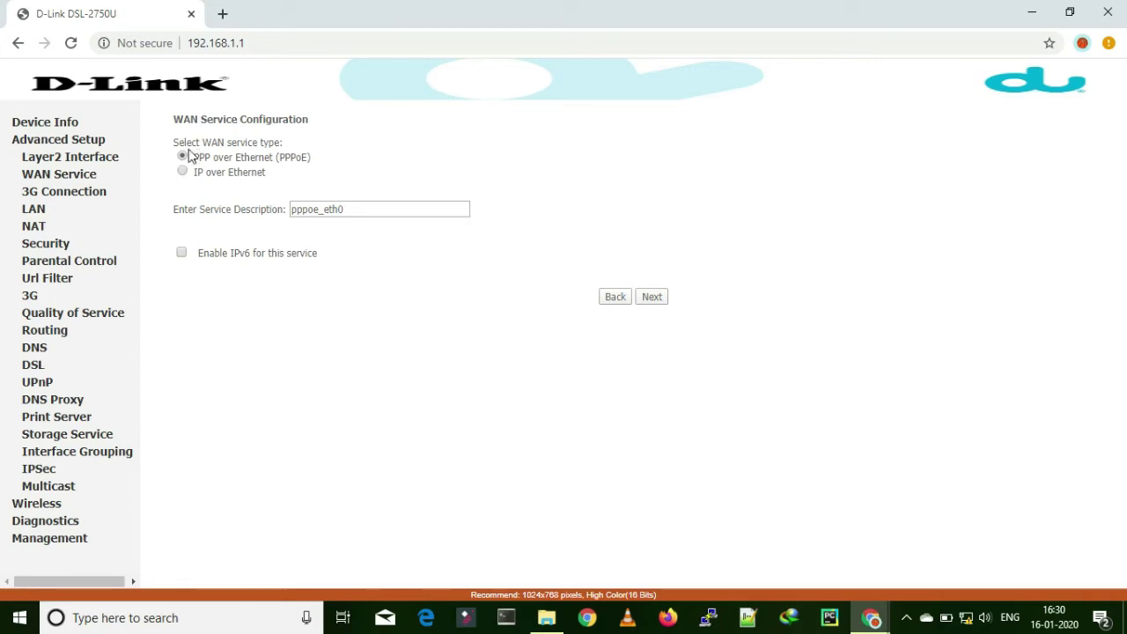
# Step: Set the service type to IP over Ethernet with description ipoe_eth0
pyautogui.moveTo(194, 158); pyautogui.dragTo(344, 162)
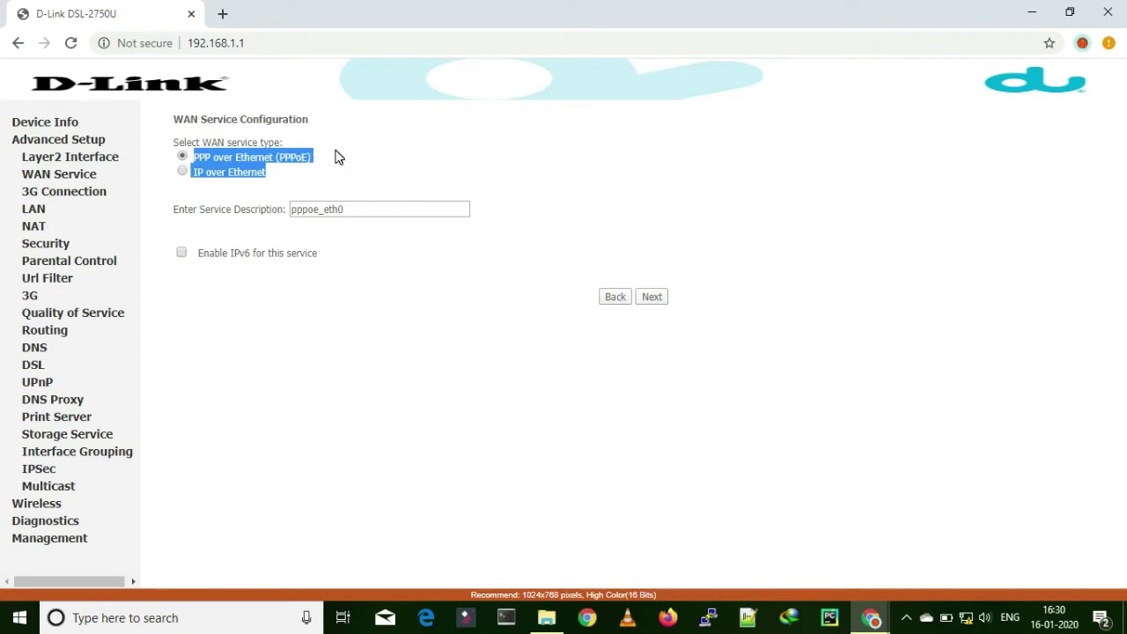
pyautogui.click(334, 157)
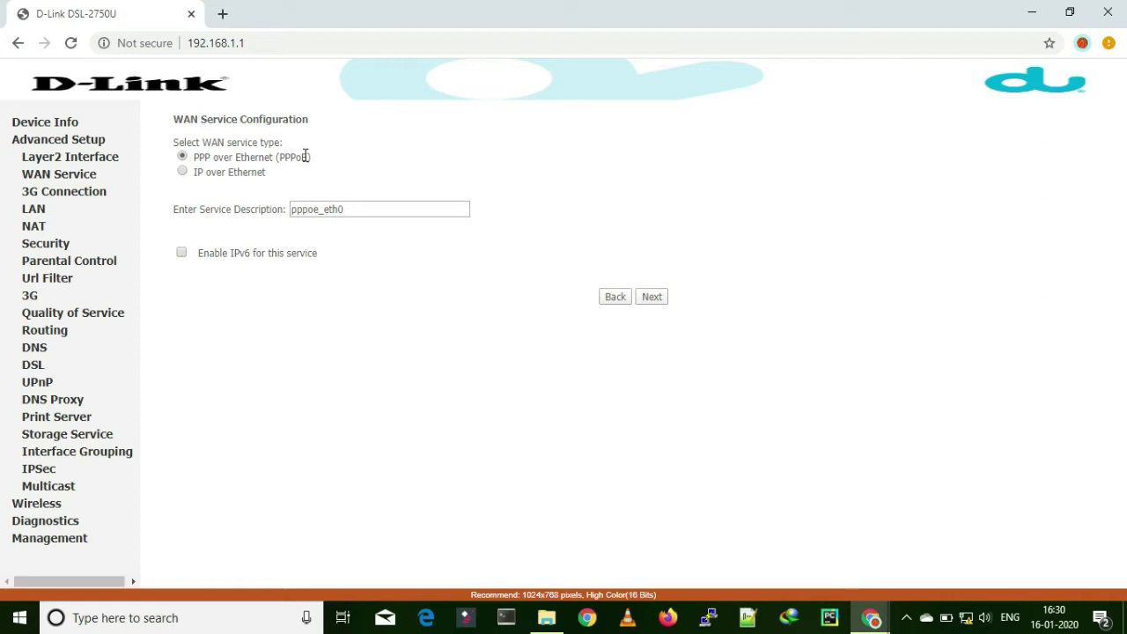
pyautogui.click(183, 171)
pyautogui.click(183, 155)
pyautogui.click(183, 171)
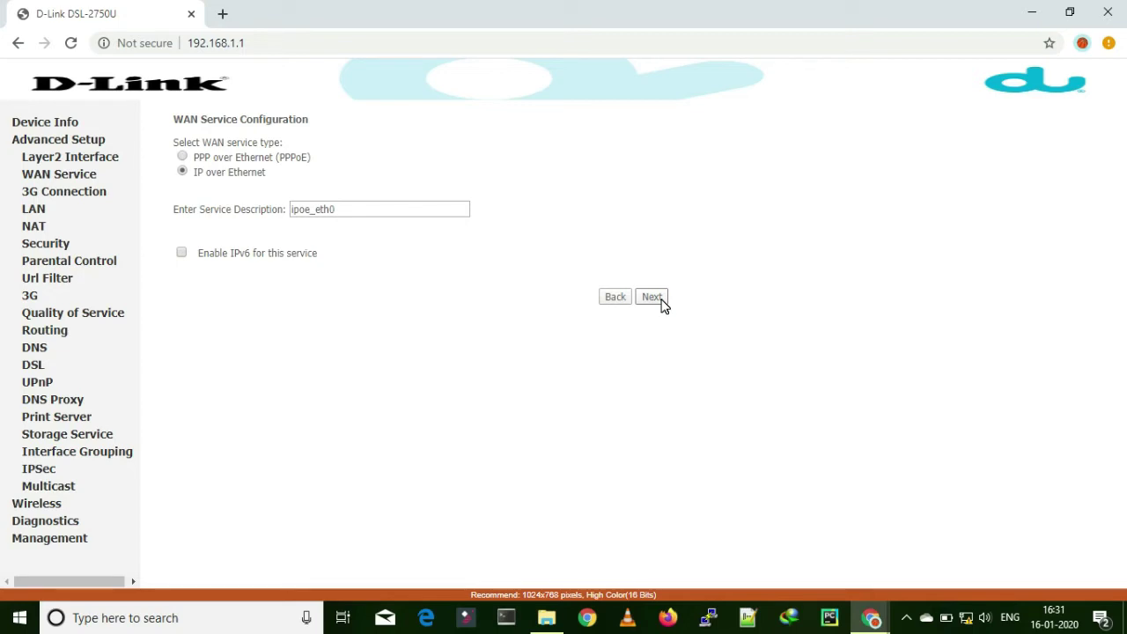
pyautogui.click(662, 300)
# Step: Advance to WAN IP Settings, keeping Obtain an IP address automatically
pyautogui.click(652, 297)
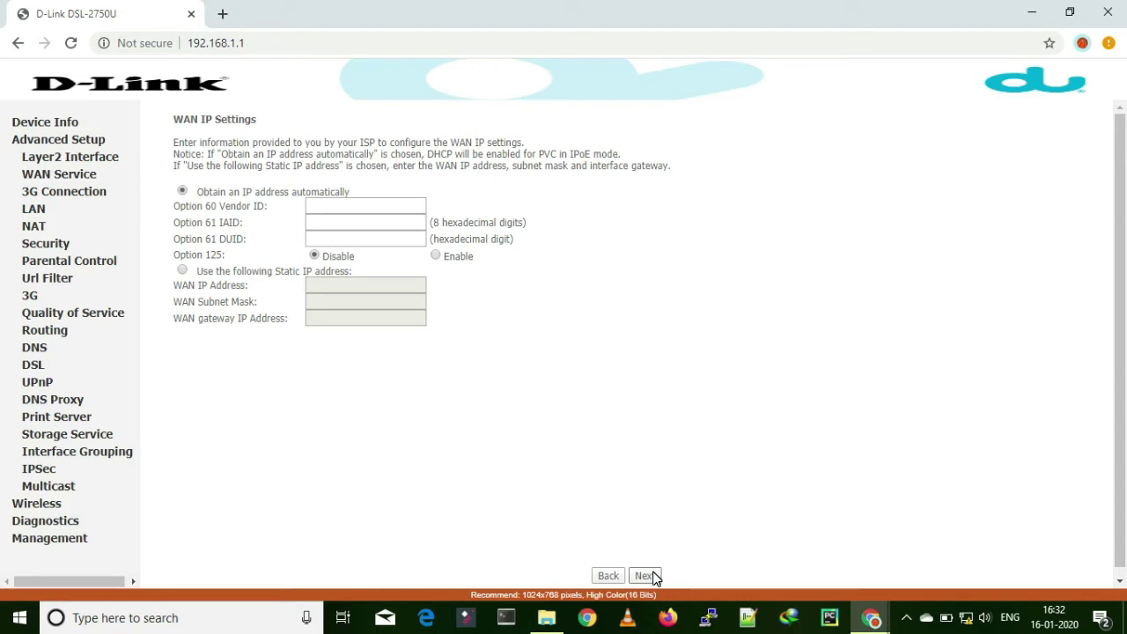
# Step: Keep automatic IP and enable both NAT and Firewall for the IPoE service
pyautogui.click(654, 576)
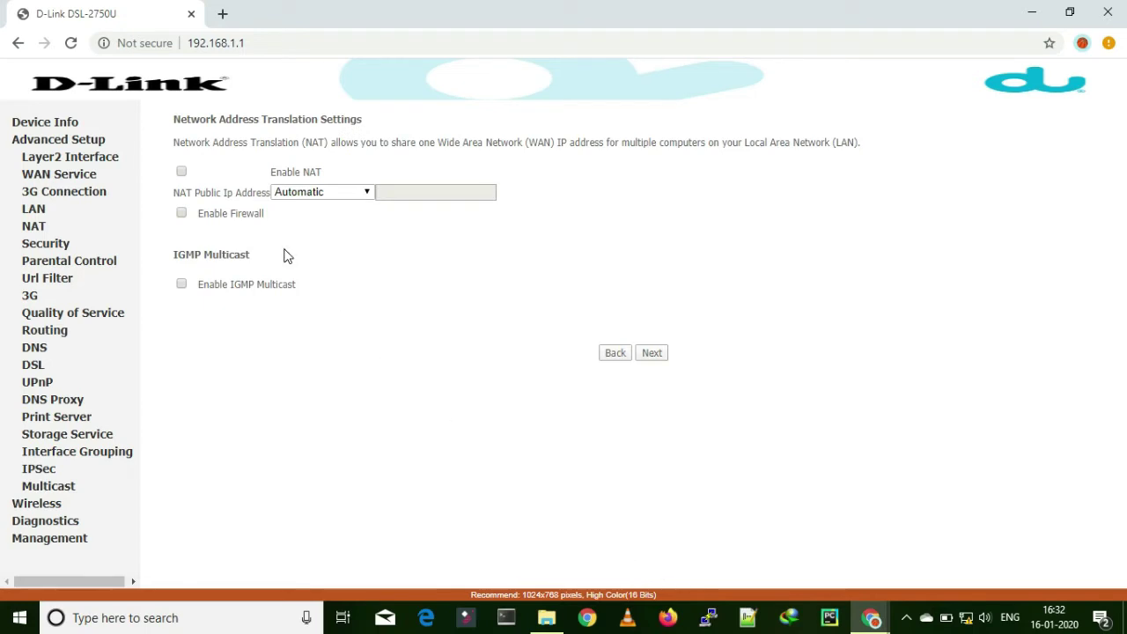
pyautogui.click(181, 171)
pyautogui.click(181, 214)
pyautogui.click(651, 354)
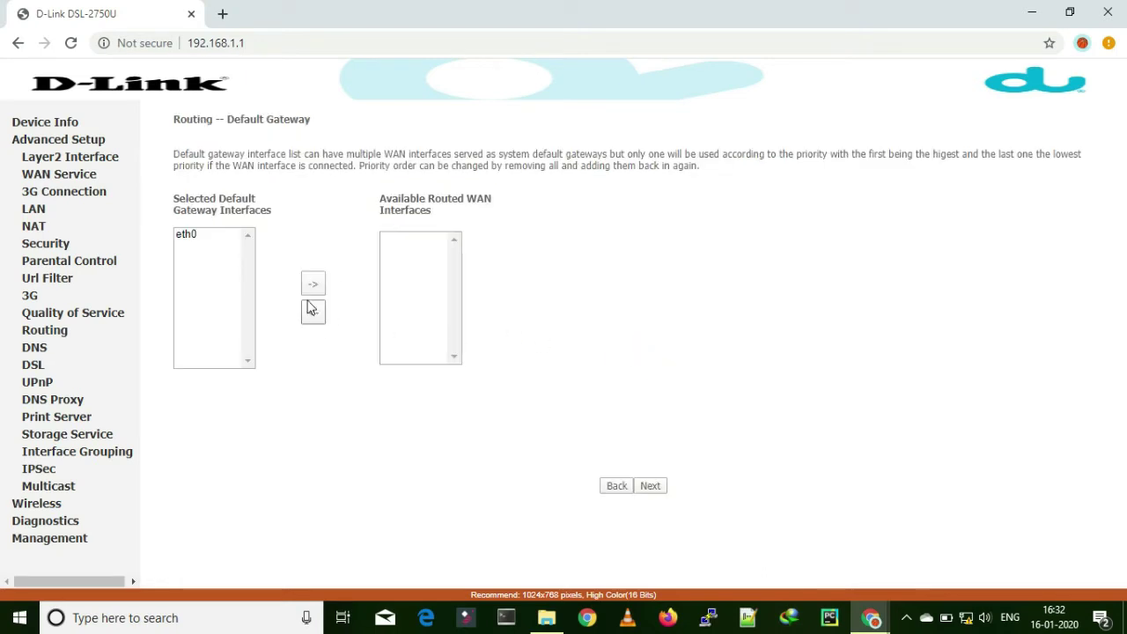
# Step: Leave eth0 in the Selected Default Gateway list and advance to DNS settings
pyautogui.click(188, 234)
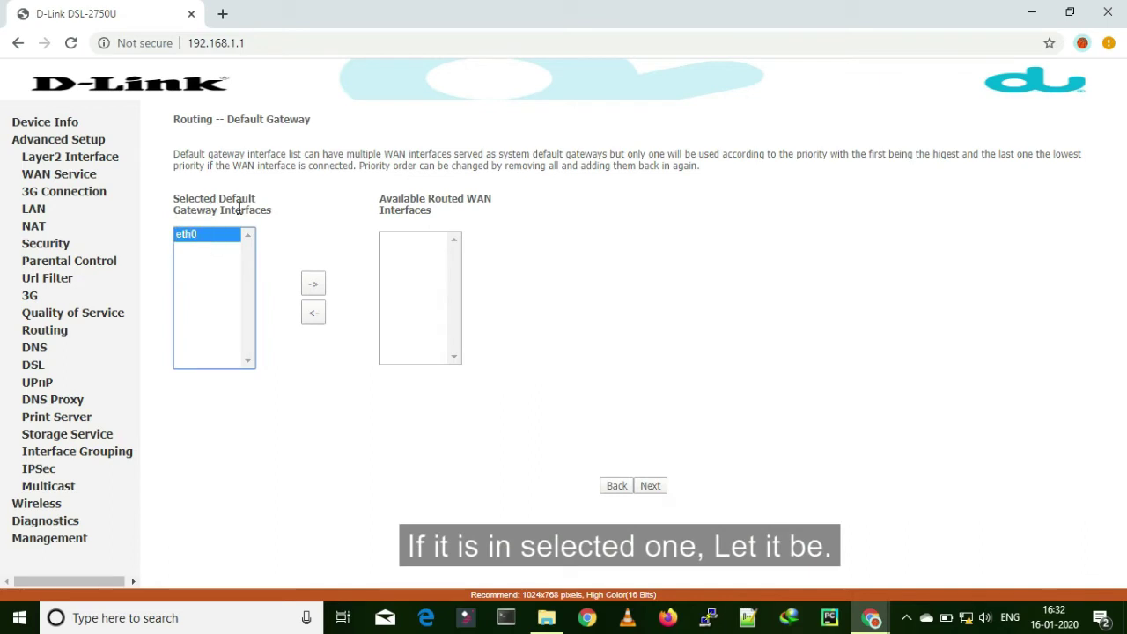
pyautogui.click(312, 286)
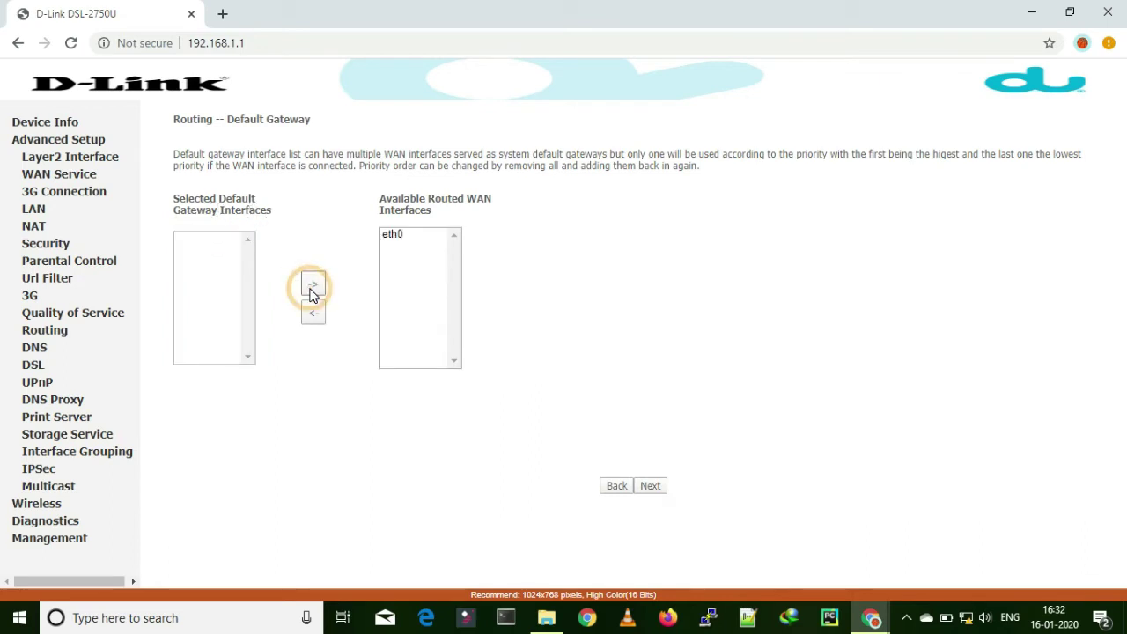
pyautogui.click(392, 236)
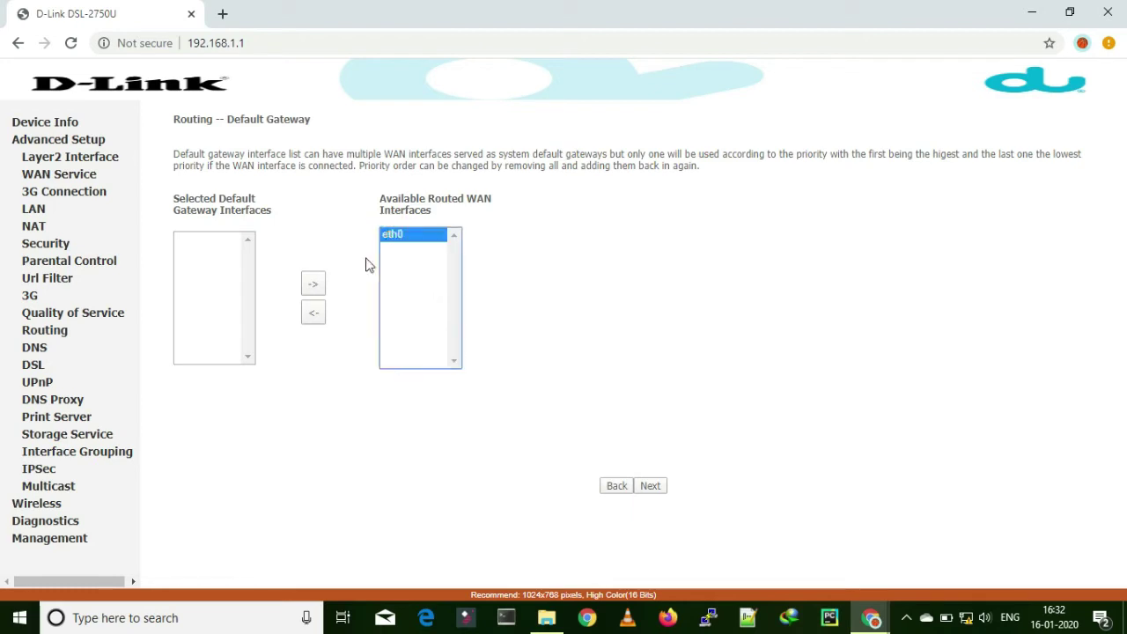
pyautogui.click(317, 317)
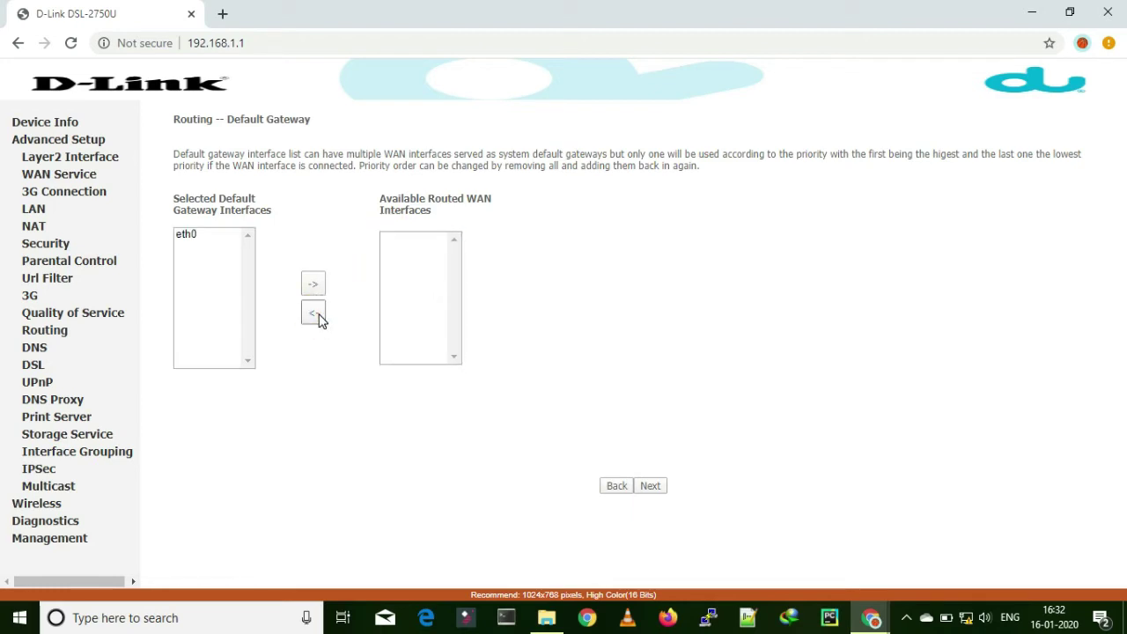
pyautogui.click(655, 490)
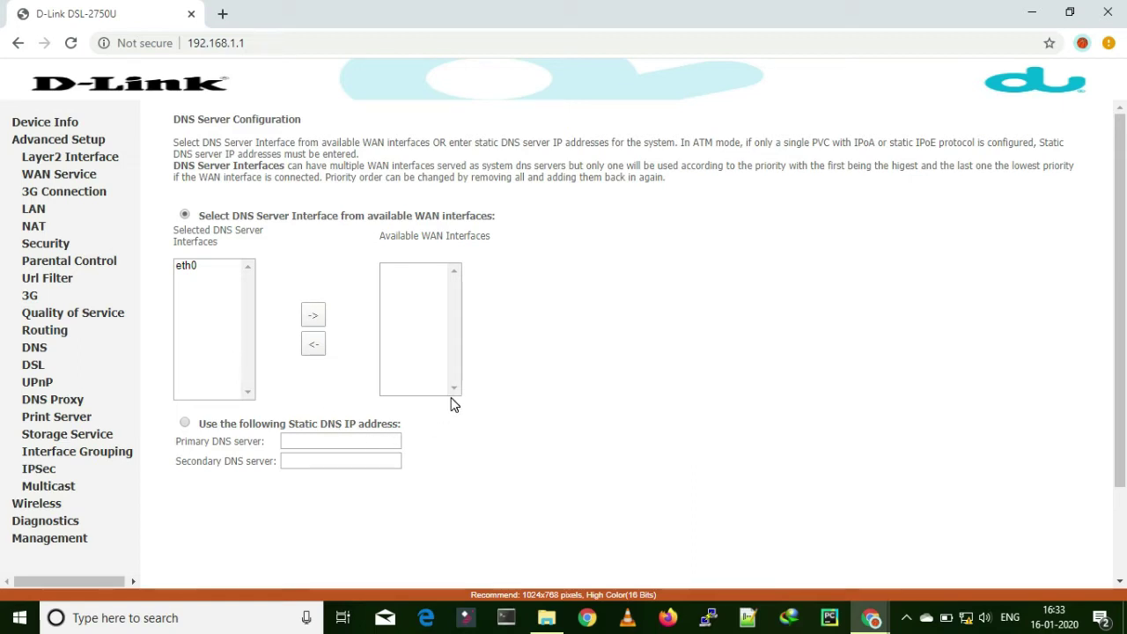
# Step: Review the summary and save the IPoE service ipoe_eth0 on eth0
pyautogui.scroll(-3, 454, 403)
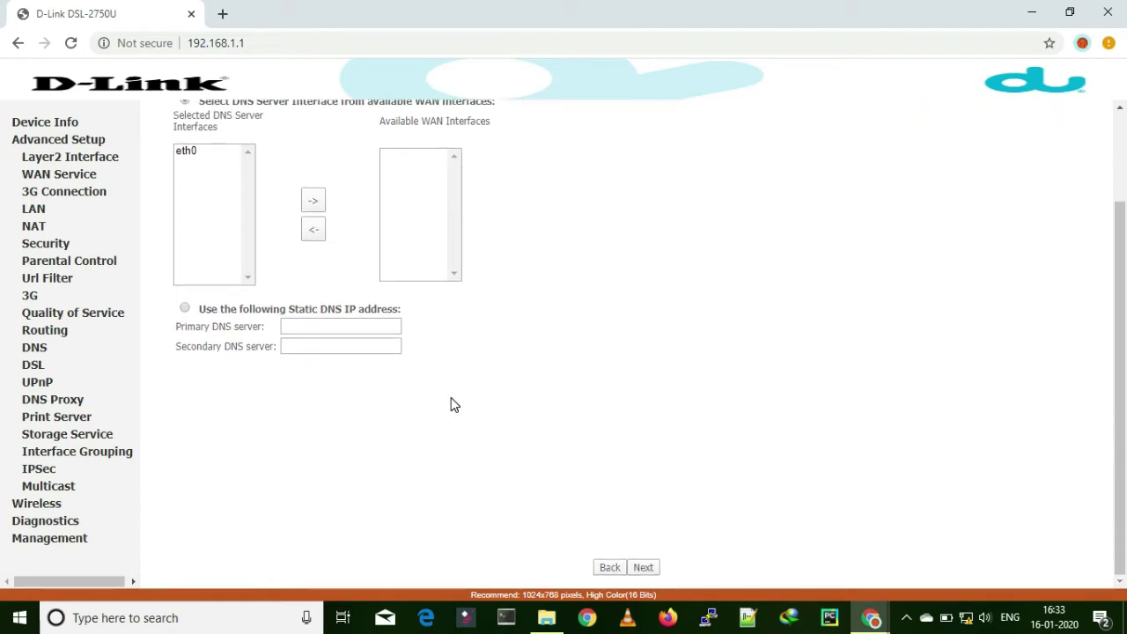
pyautogui.click(644, 568)
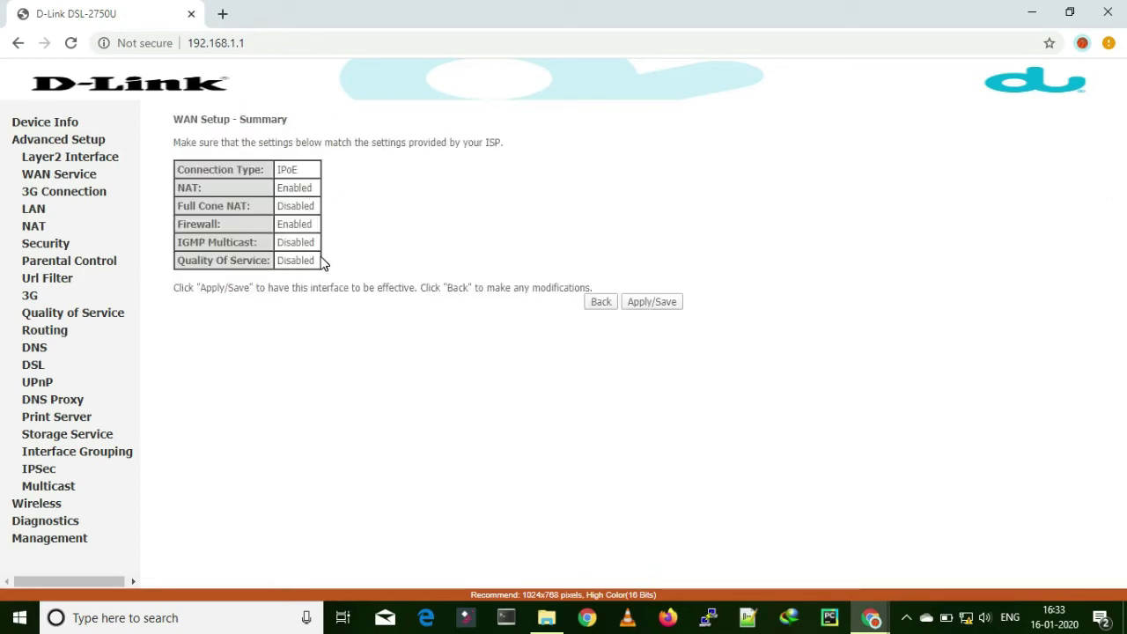
pyautogui.click(650, 302)
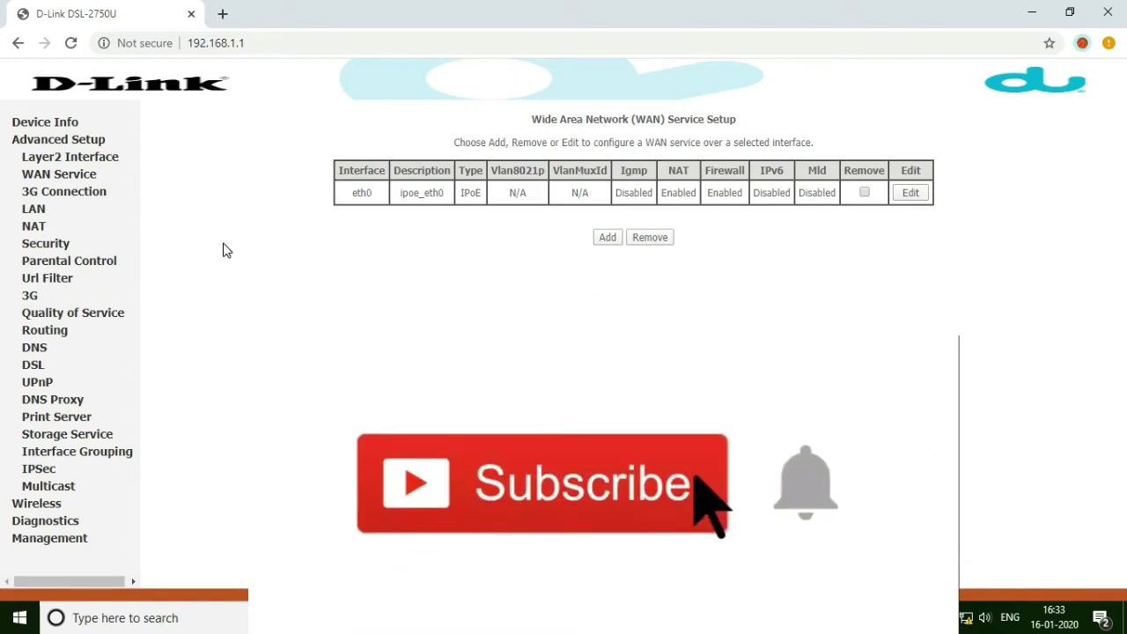
# Step: Open the 3G Setting page from the Advanced Setup menu
pyautogui.click(88, 148)
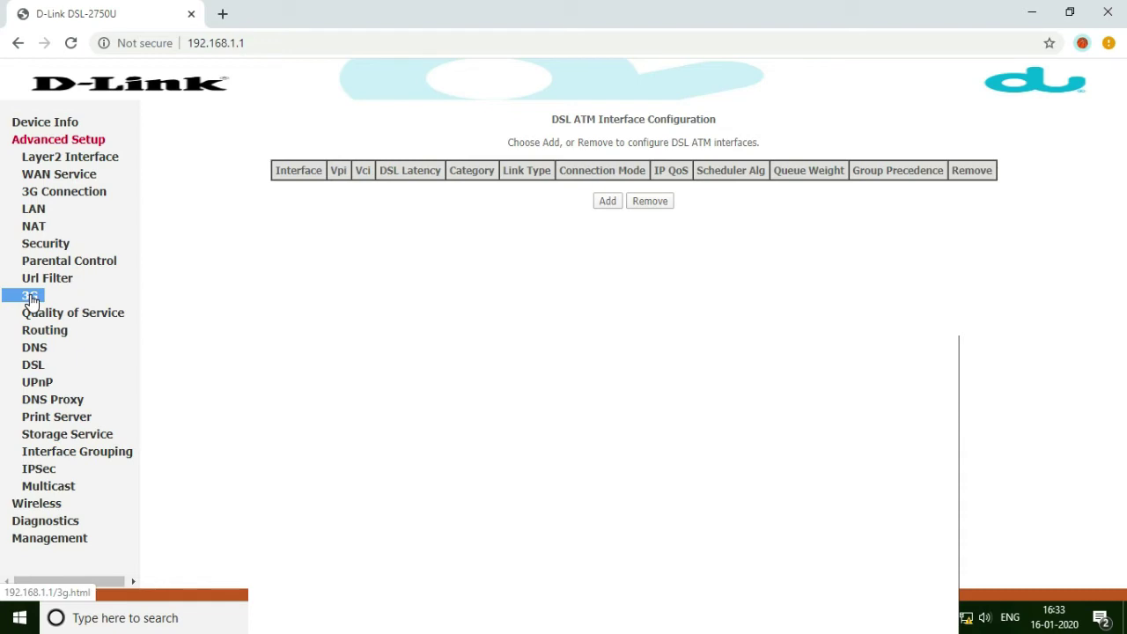
pyautogui.click(31, 300)
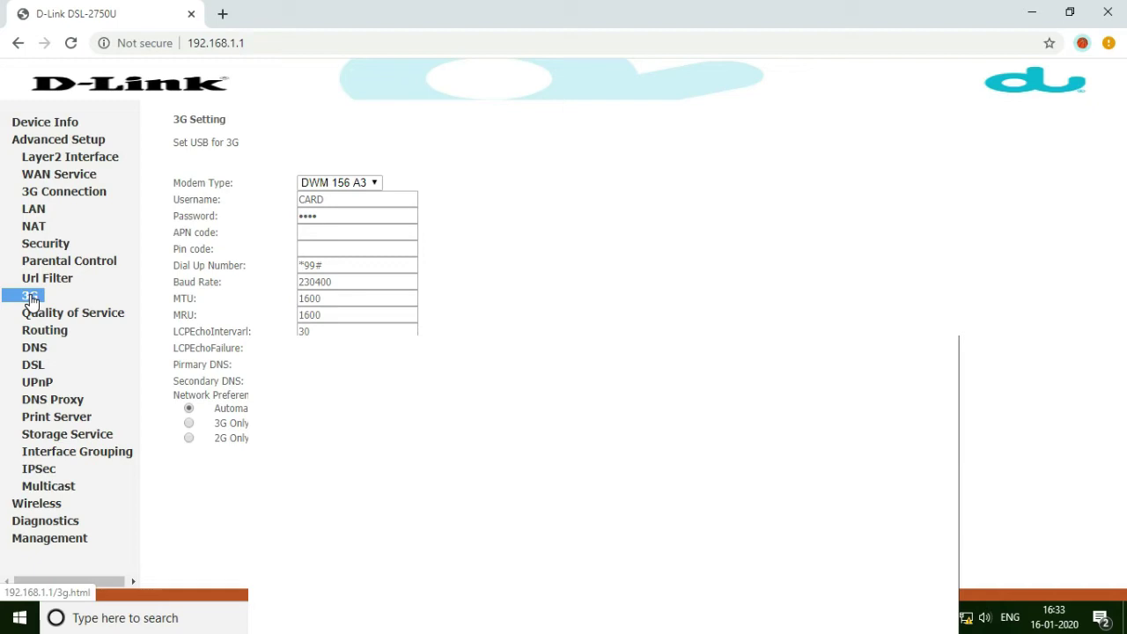
# Step: Set the primary uplink to Ethernet with no backup, then return to Device Info
pyautogui.click(73, 199)
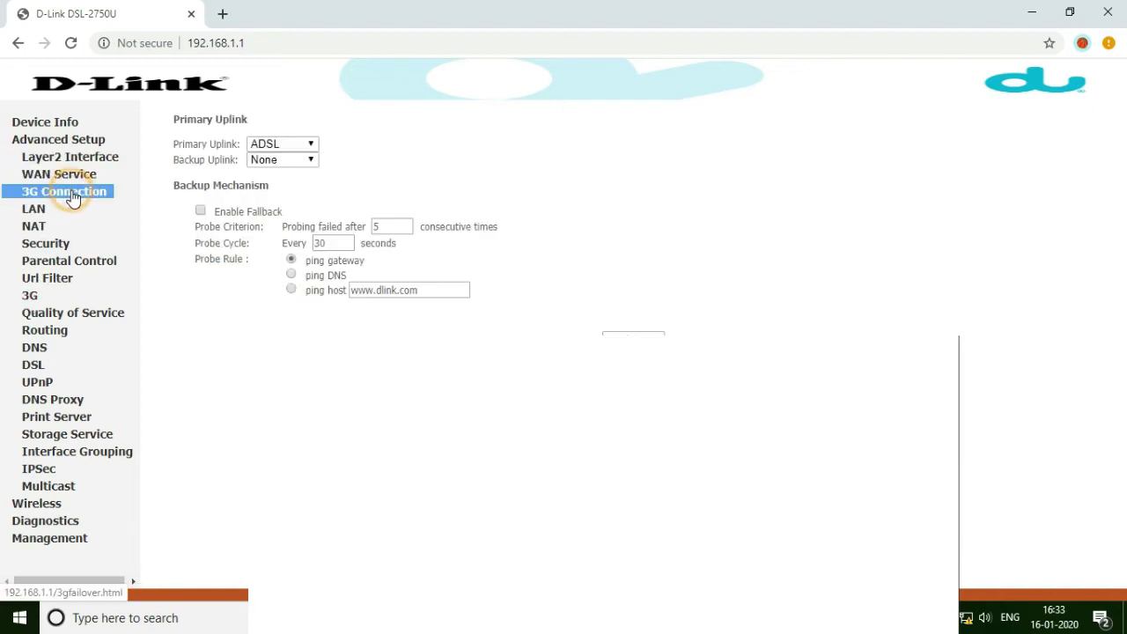
pyautogui.click(309, 145)
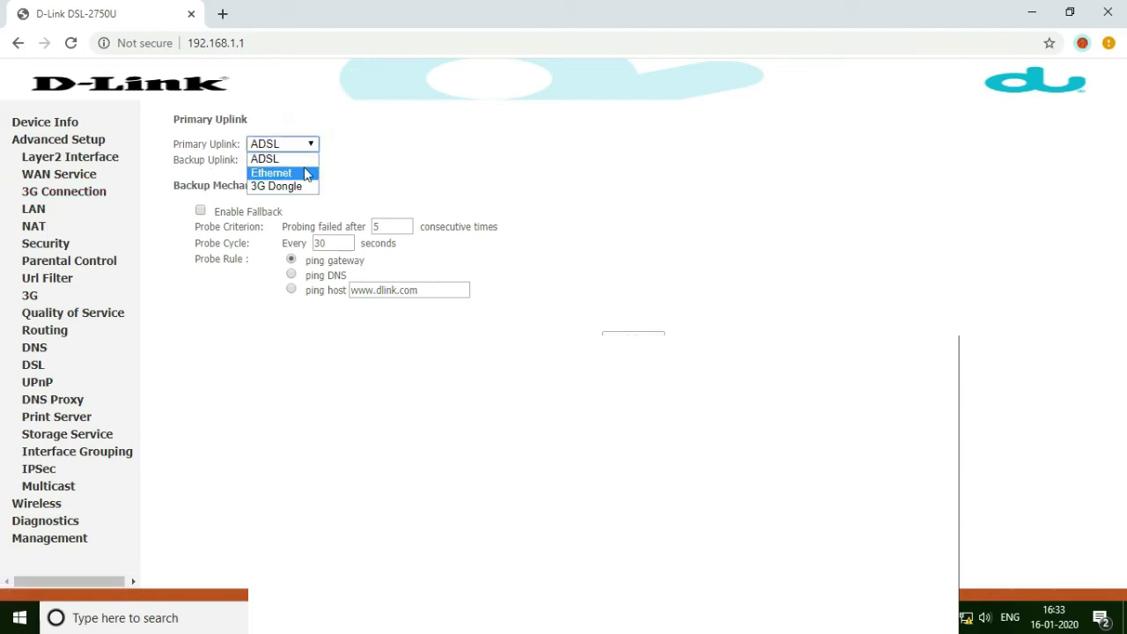
pyautogui.click(306, 174)
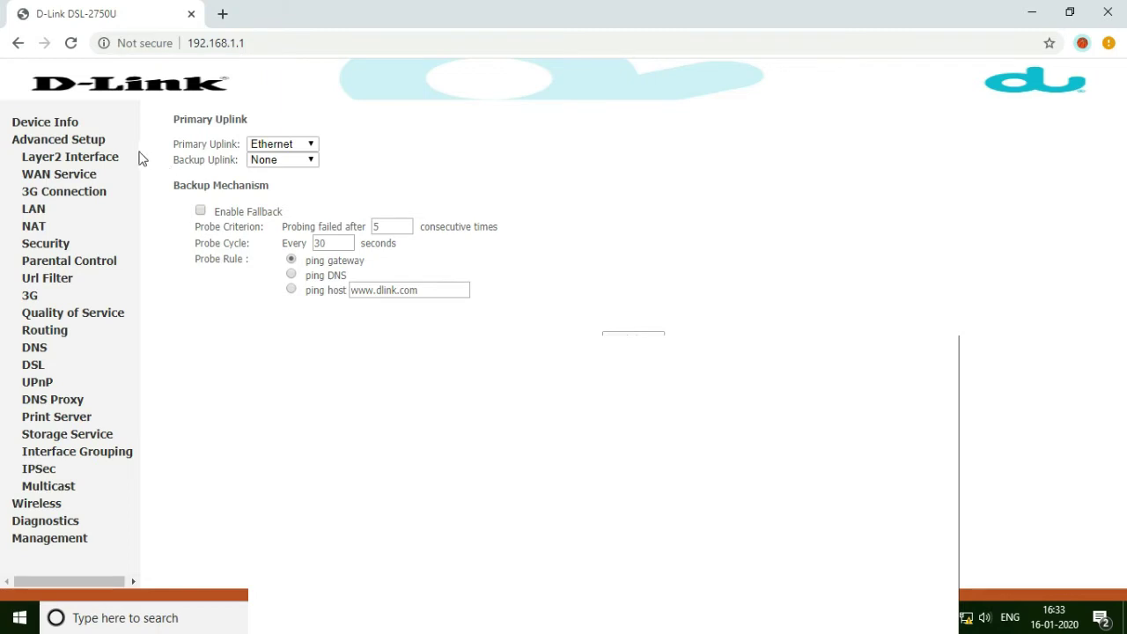
pyautogui.click(71, 123)
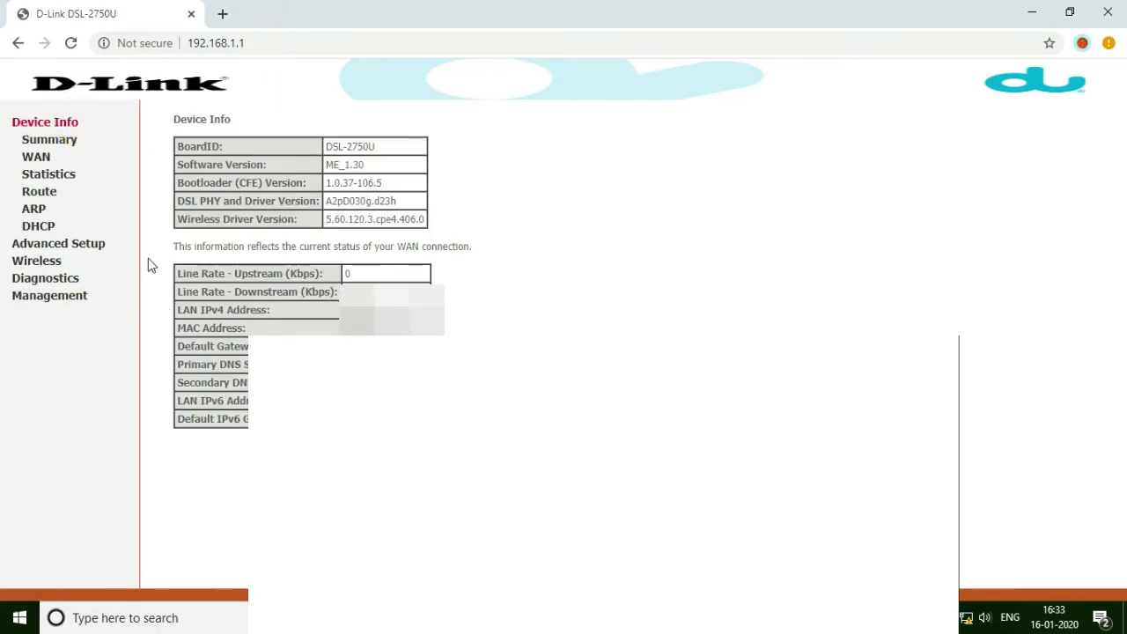
# Step: Change the Wireless Basic SSID from DLink to hackercracker007 and apply the settings
pyautogui.click(104, 254)
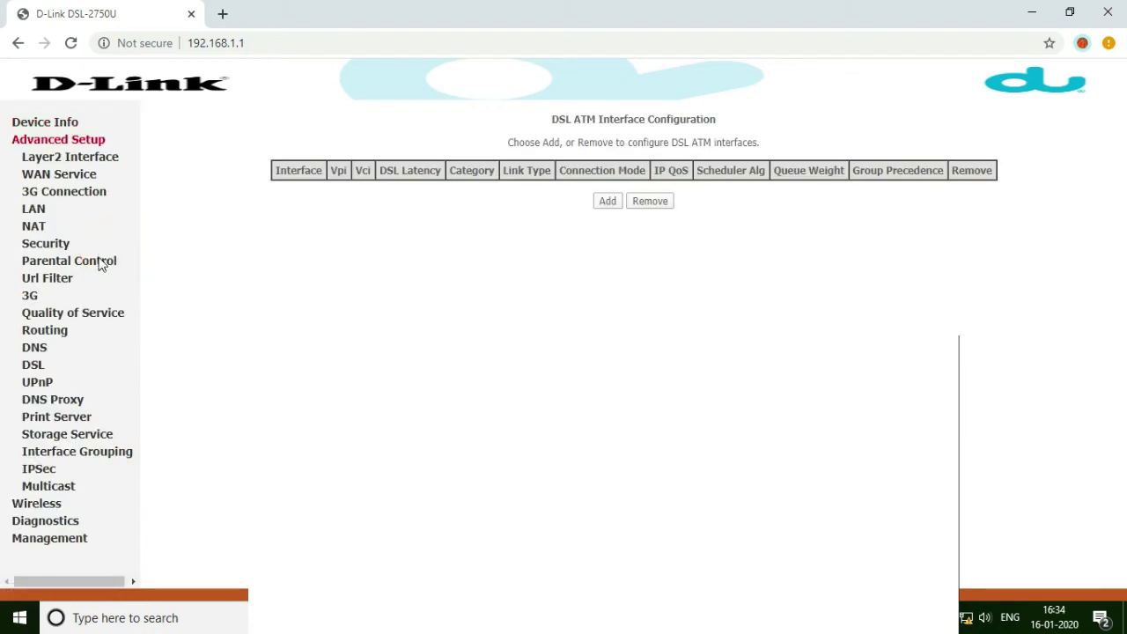
pyautogui.click(62, 509)
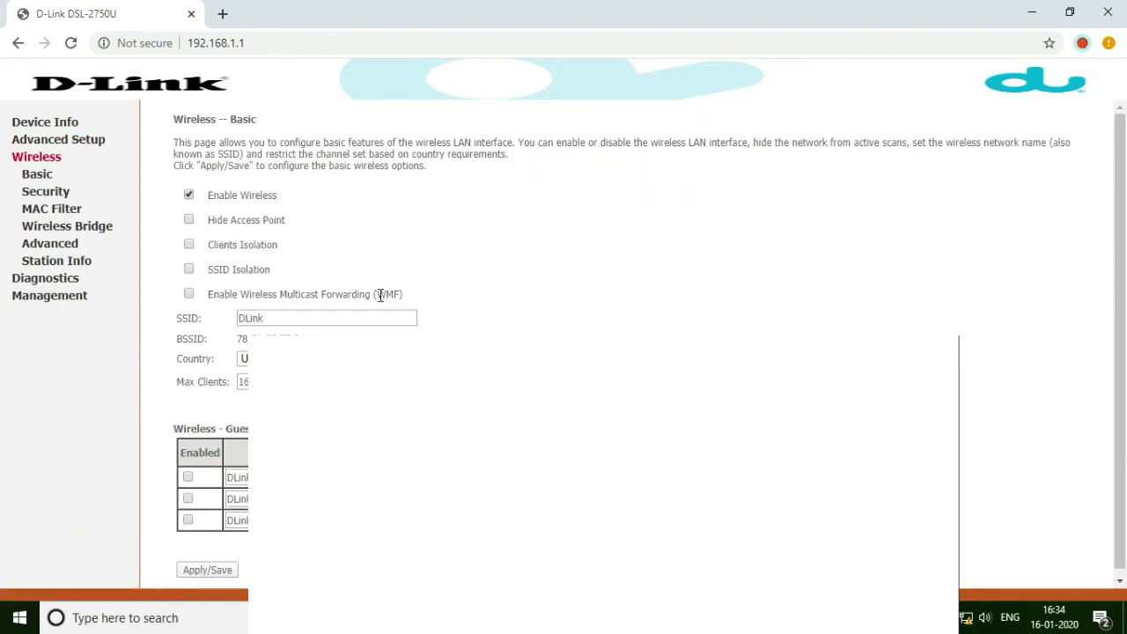
pyautogui.doubleClick(373, 317)
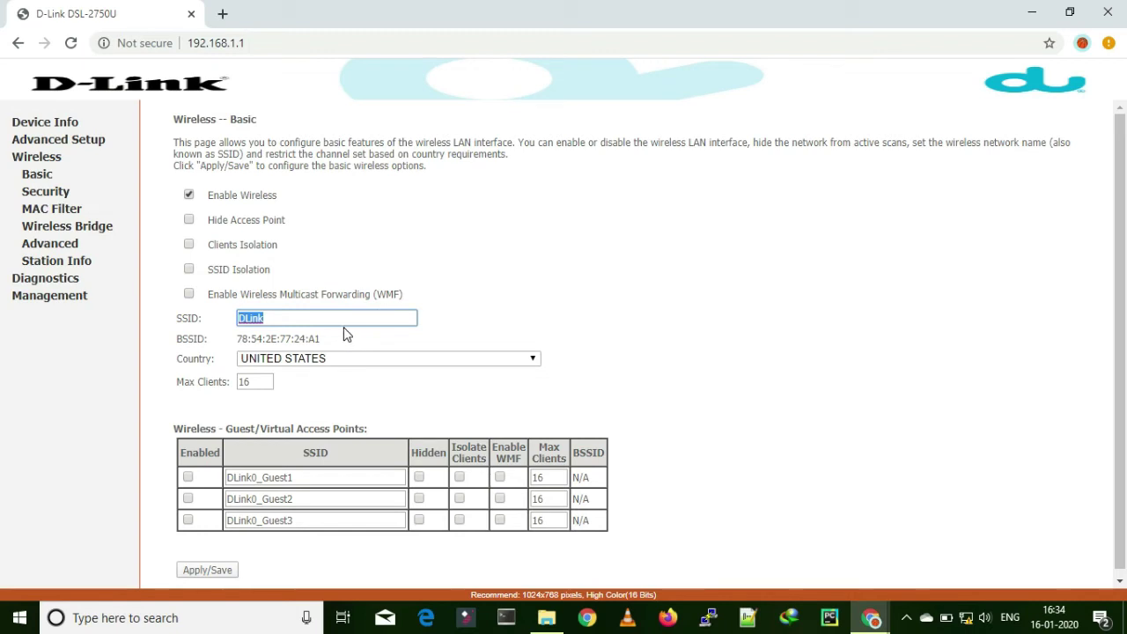
pyautogui.write('hackercracker007')
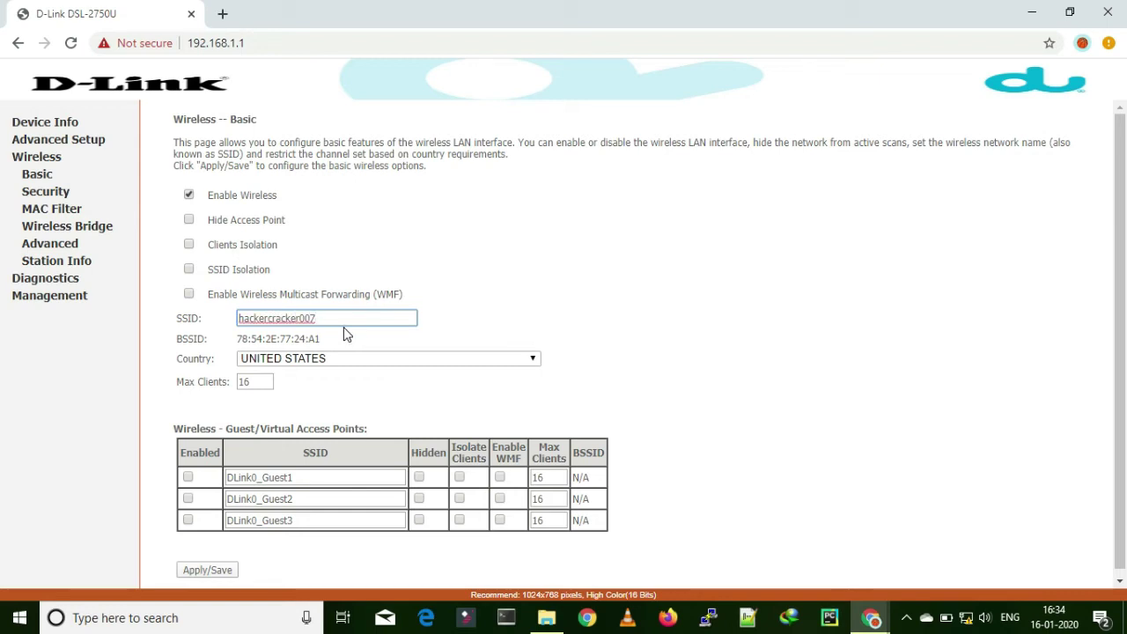
pyautogui.hotkey('ctrl', 'a')
pyautogui.click(390, 385)
pyautogui.scroll(-1, 339, 440)
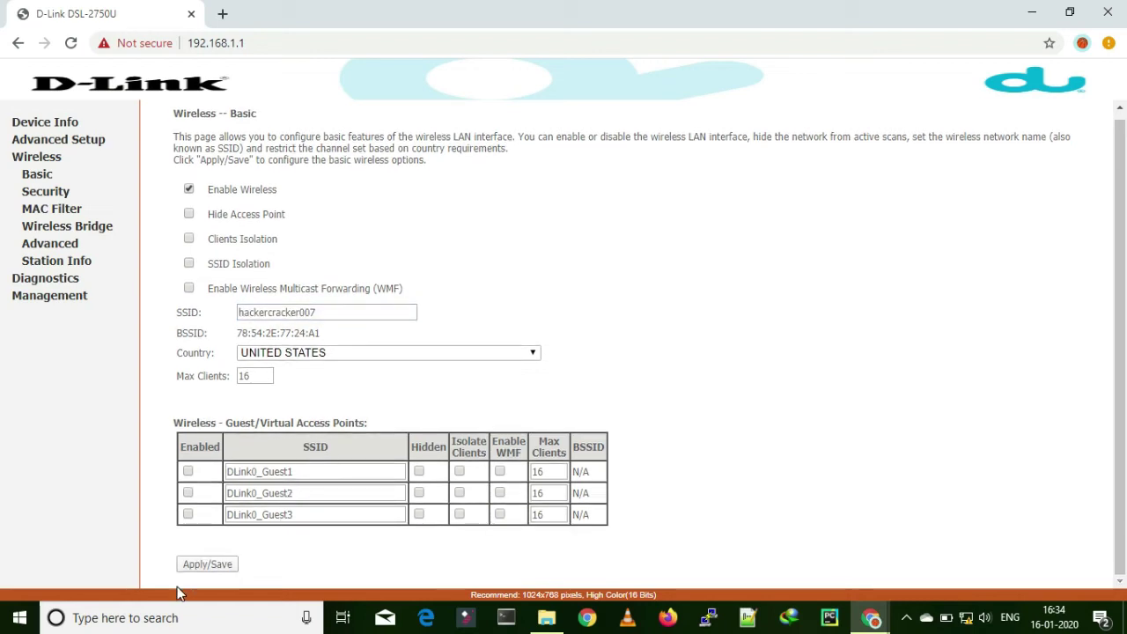
pyautogui.click(196, 565)
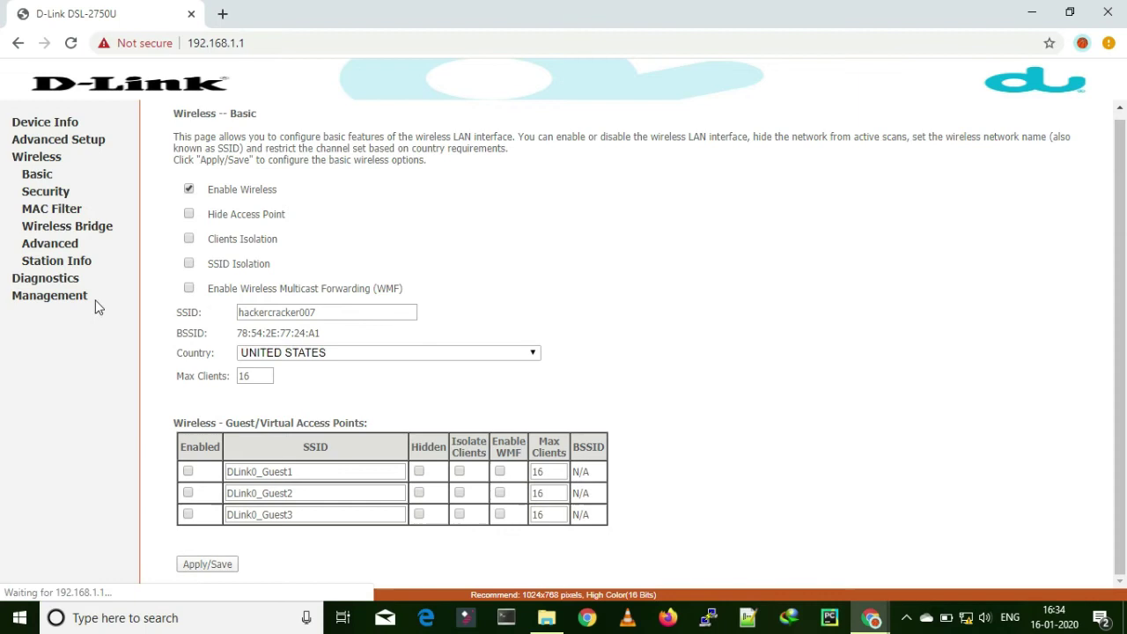
pyautogui.click(58, 194)
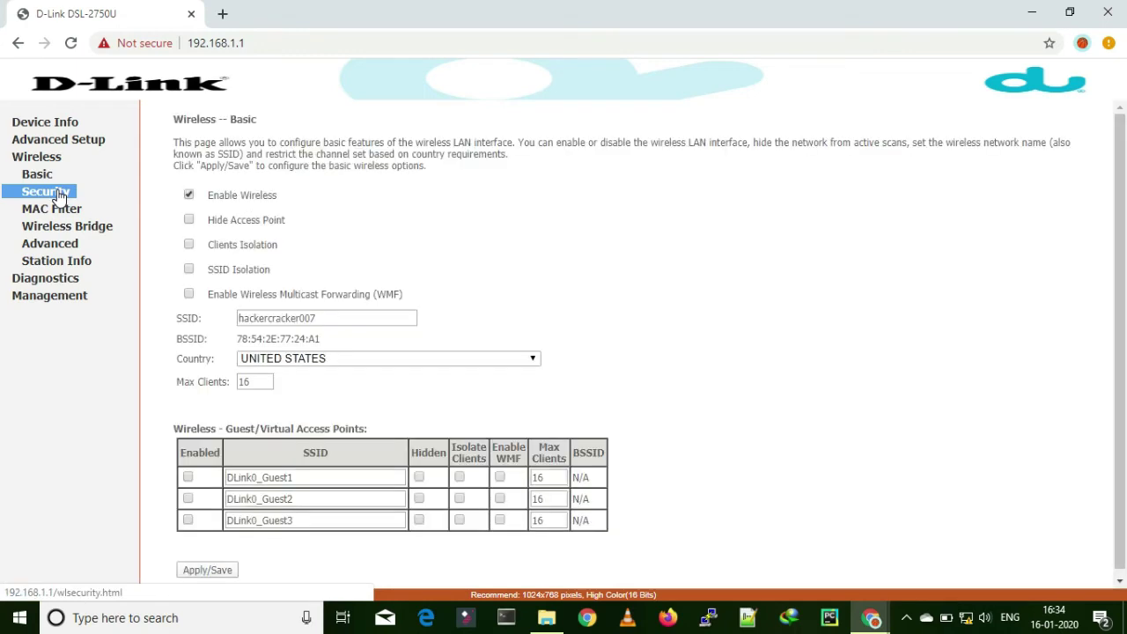
# Step: Set the Wi-Fi network authentication to WPA-Personal in Wireless Security
pyautogui.click(58, 193)
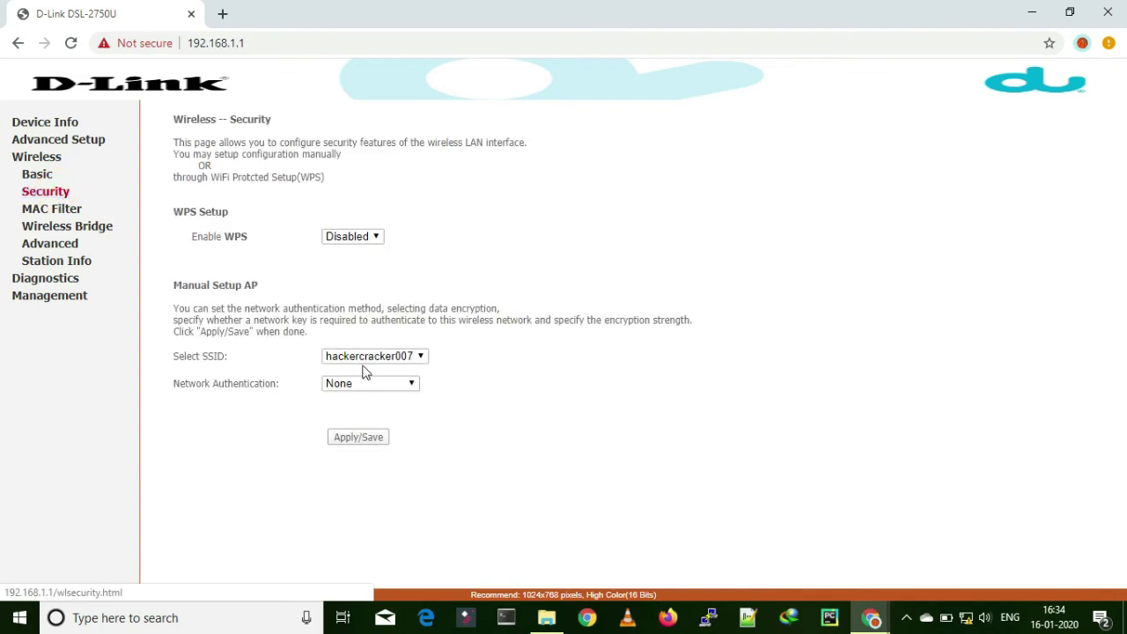
pyautogui.click(374, 383)
pyautogui.click(379, 385)
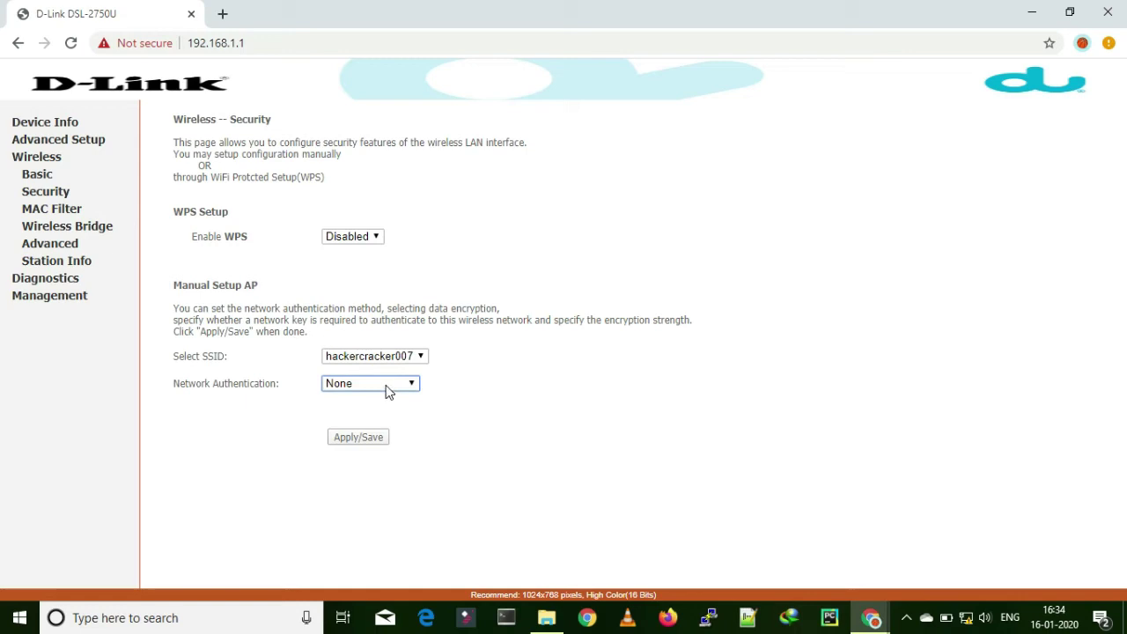
pyautogui.click(387, 387)
pyautogui.click(388, 426)
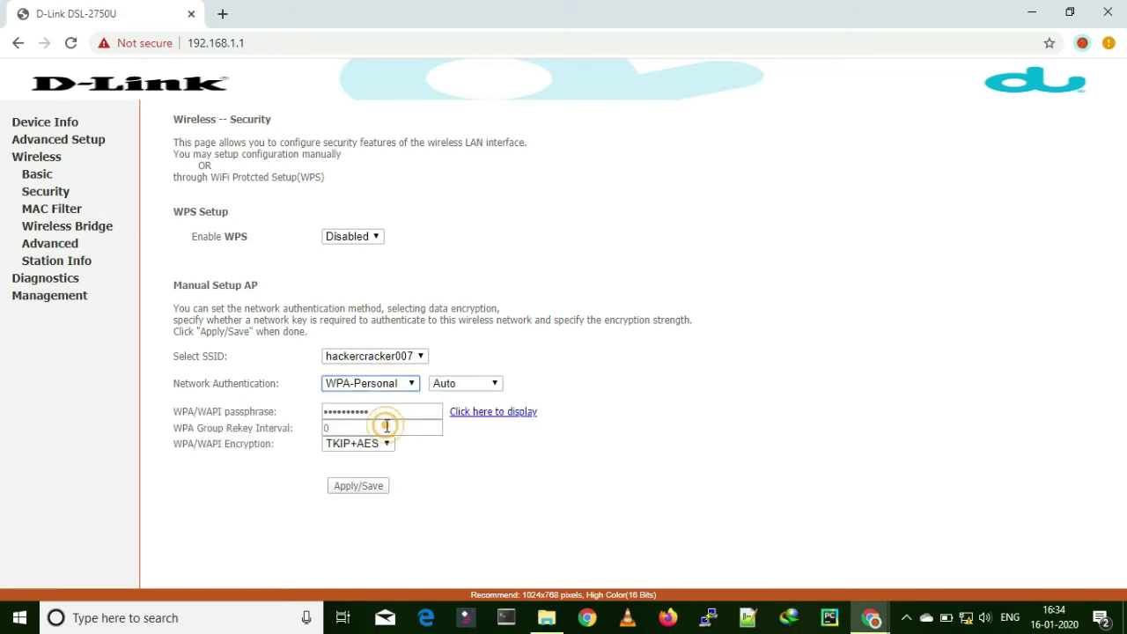
pyautogui.doubleClick(371, 412)
pyautogui.click(395, 413)
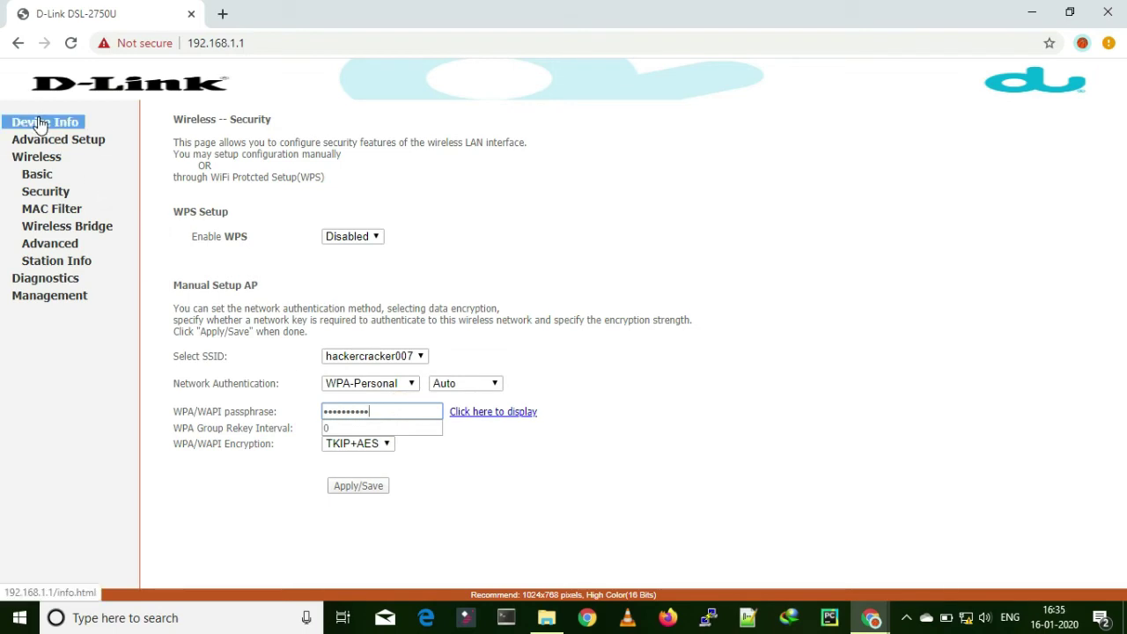
# Step: Reboot the router from Management > Reboot
pyautogui.click(53, 297)
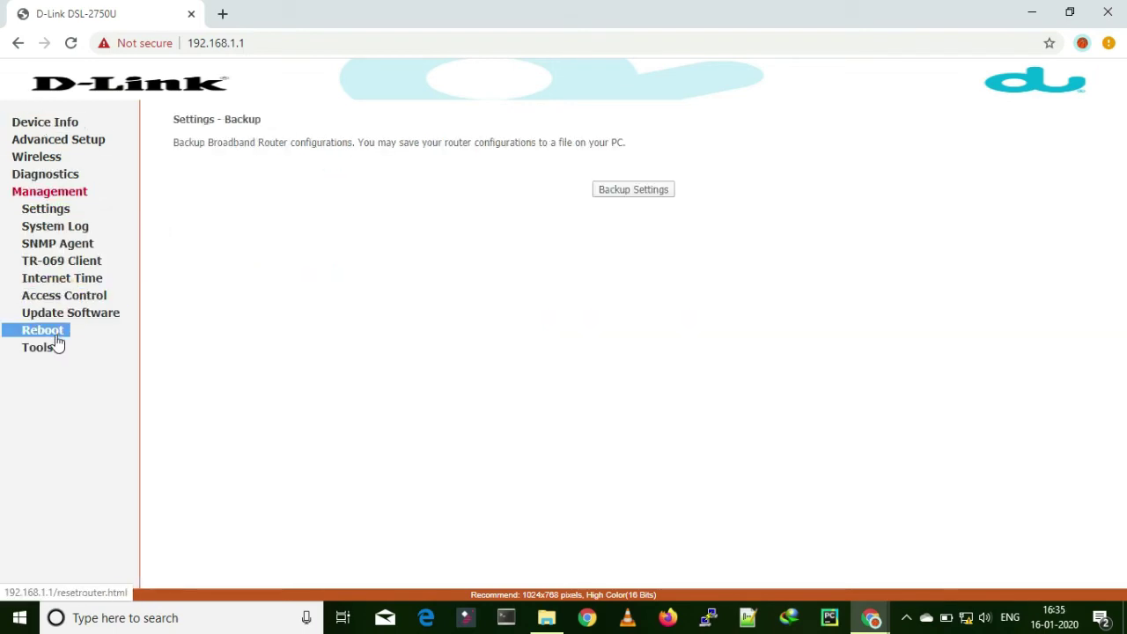
pyautogui.click(42, 330)
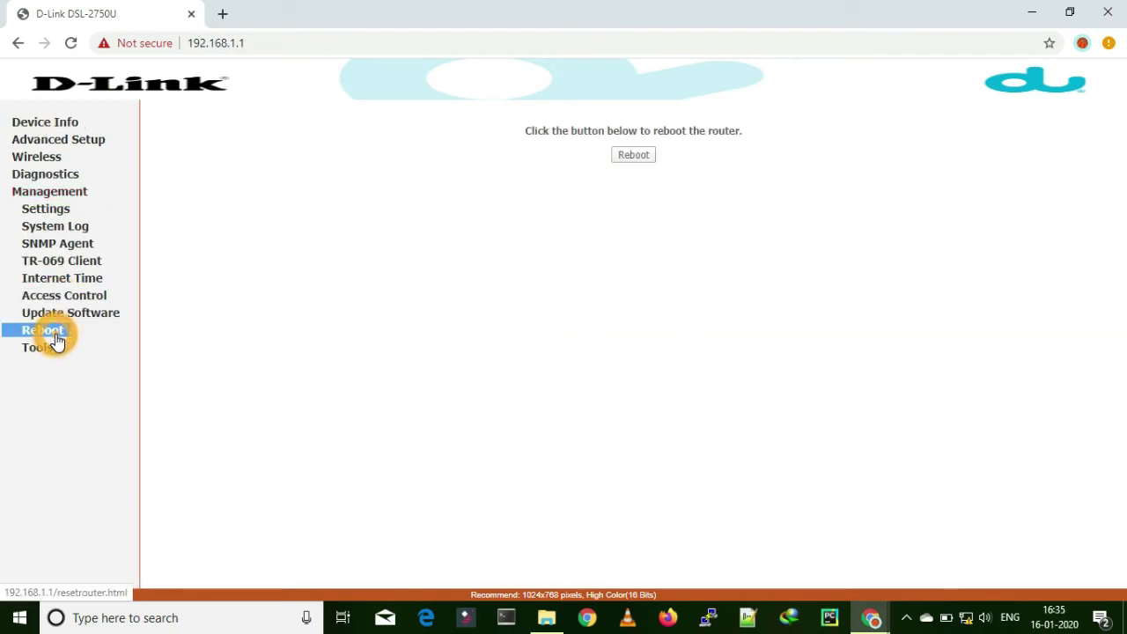
pyautogui.click(643, 154)
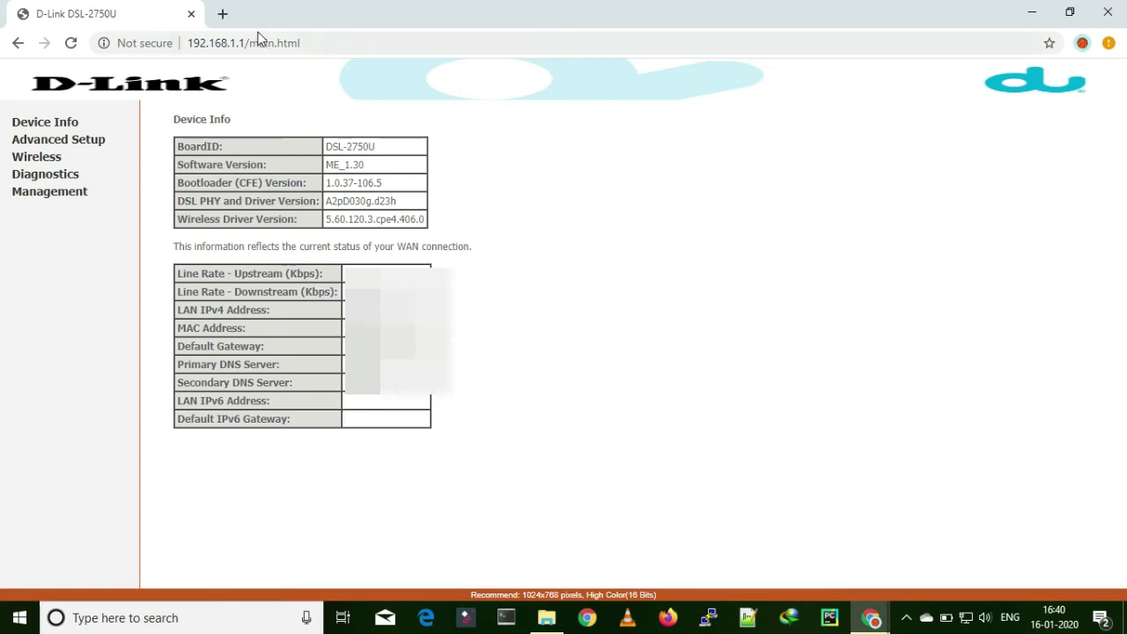
# Step: Open a new Chrome tab beside the router tab, checking the network connections list
pyautogui.click(222, 14)
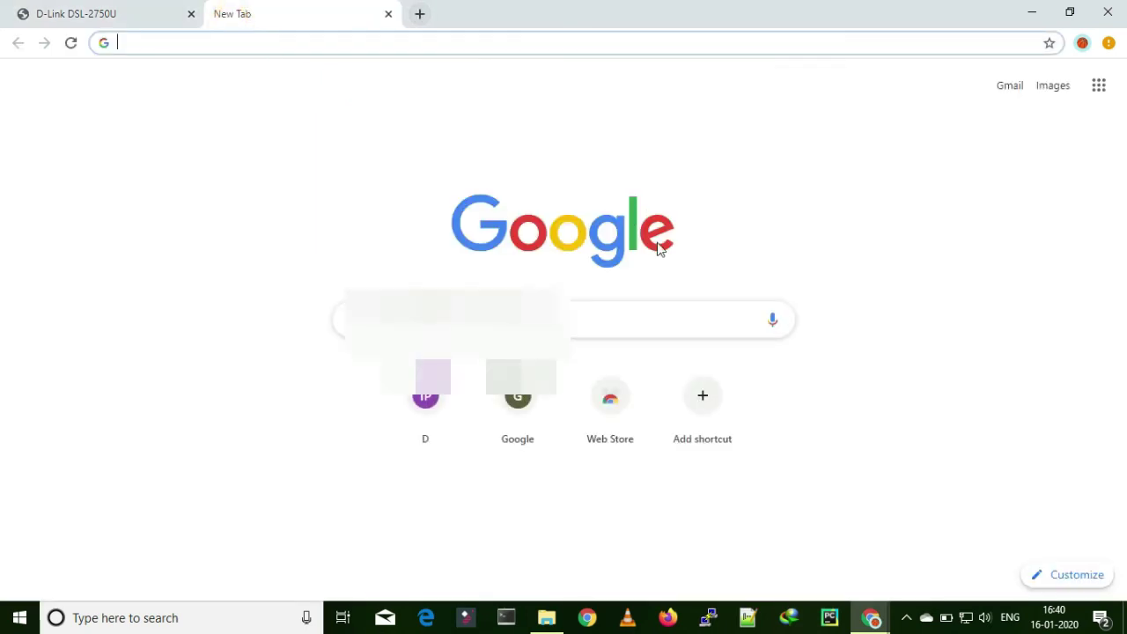
pyautogui.click(966, 619)
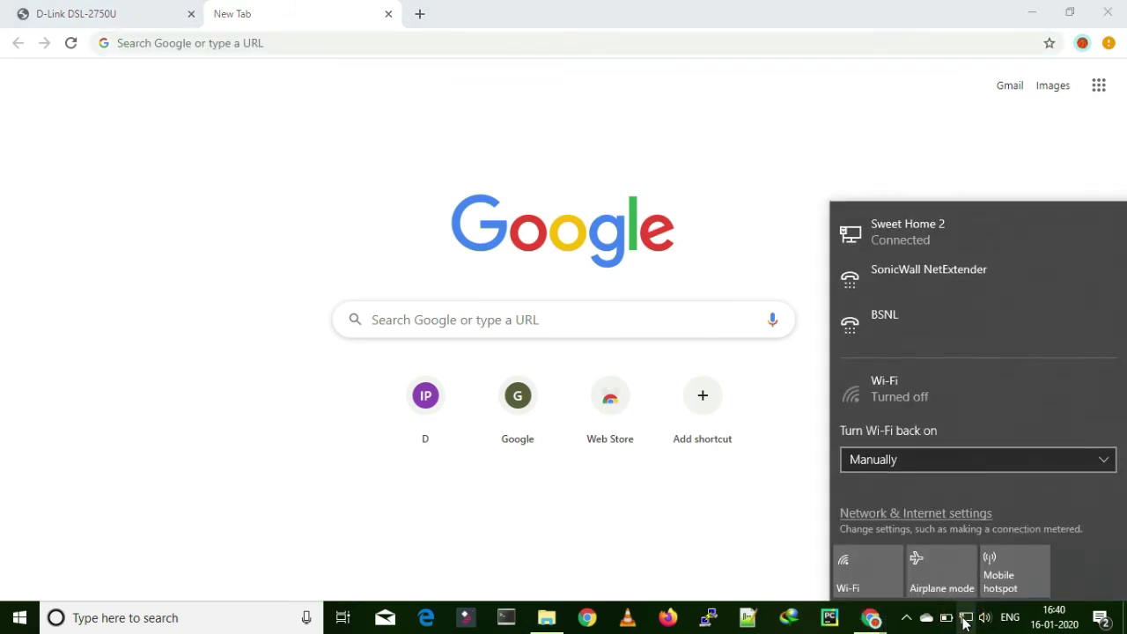
pyautogui.click(966, 621)
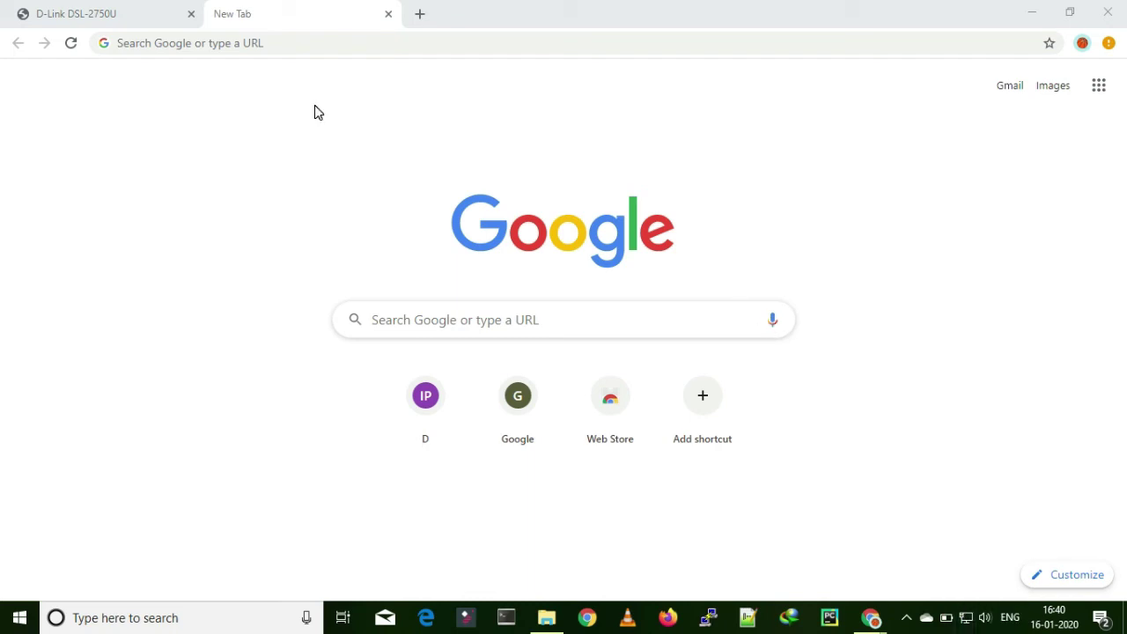
pyautogui.click(243, 44)
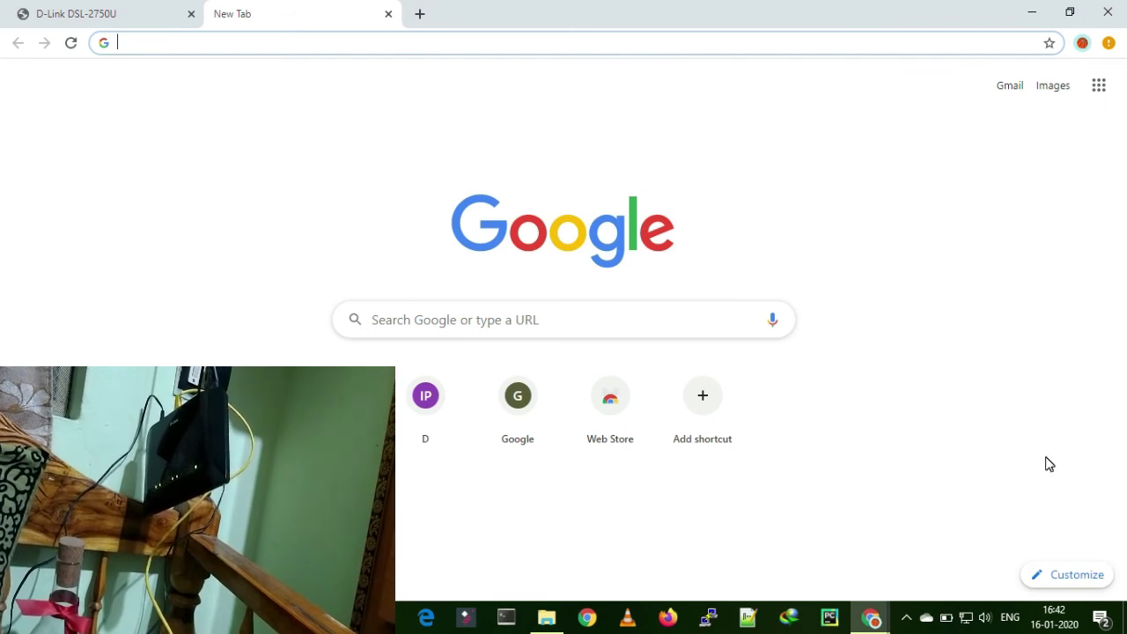
pyautogui.moveTo(975, 621)
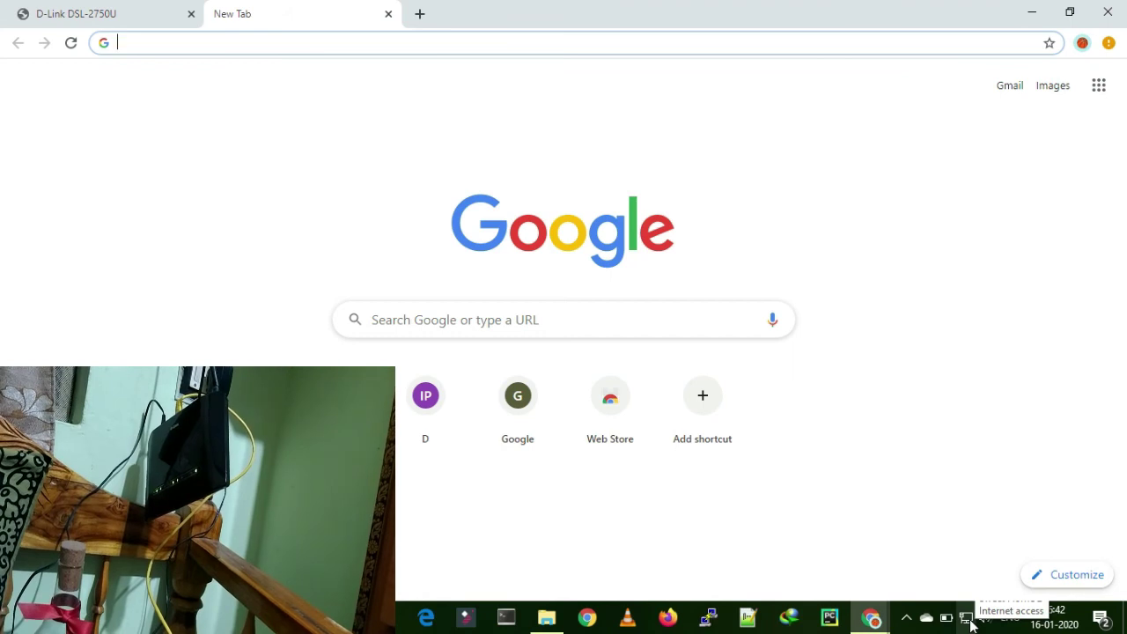
# Step: Search Google for 'speed test' and run it: 20.6 Mbps down, 18.8 Mbps up
pyautogui.click(322, 48)
pyautogui.write('go')
pyautogui.press('Return')
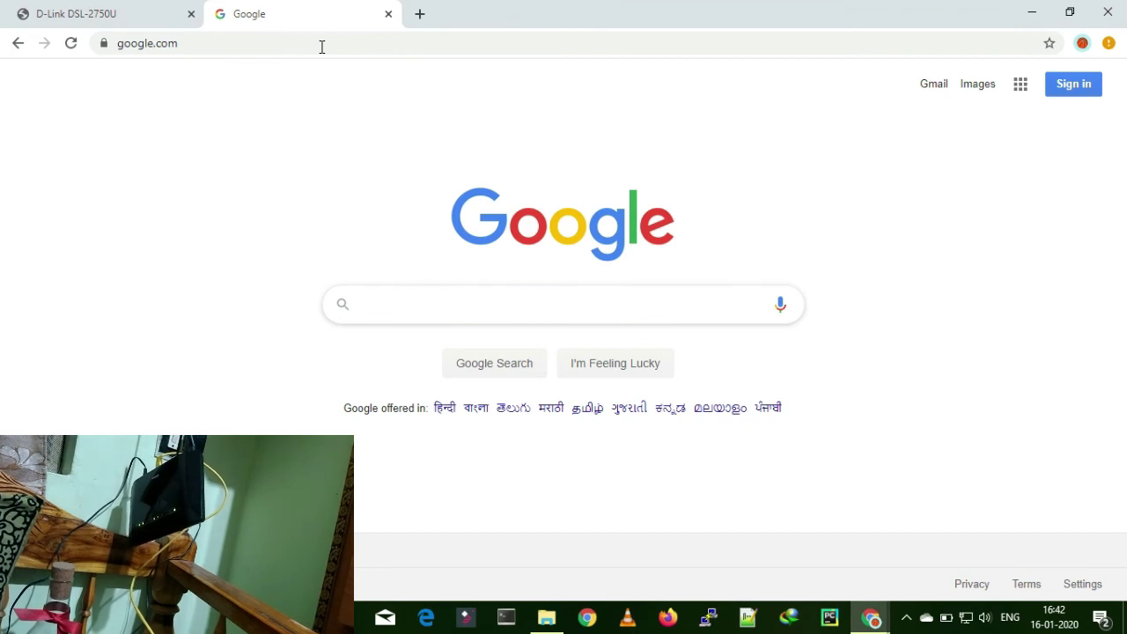
pyautogui.write('spee')
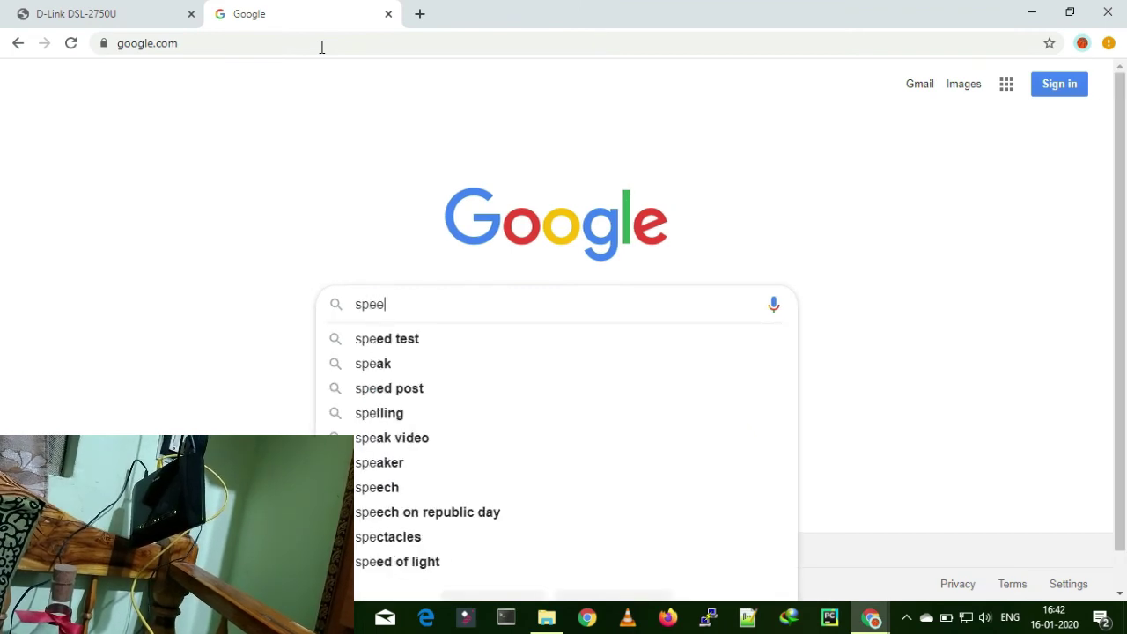
pyautogui.write('d test')
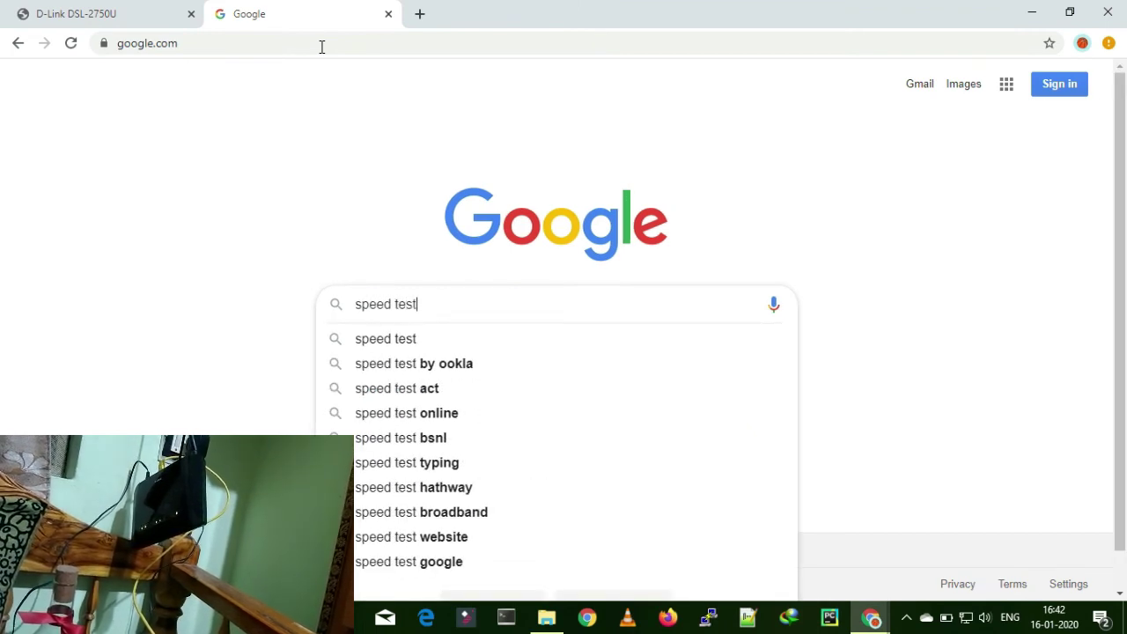
pyautogui.press('Return')
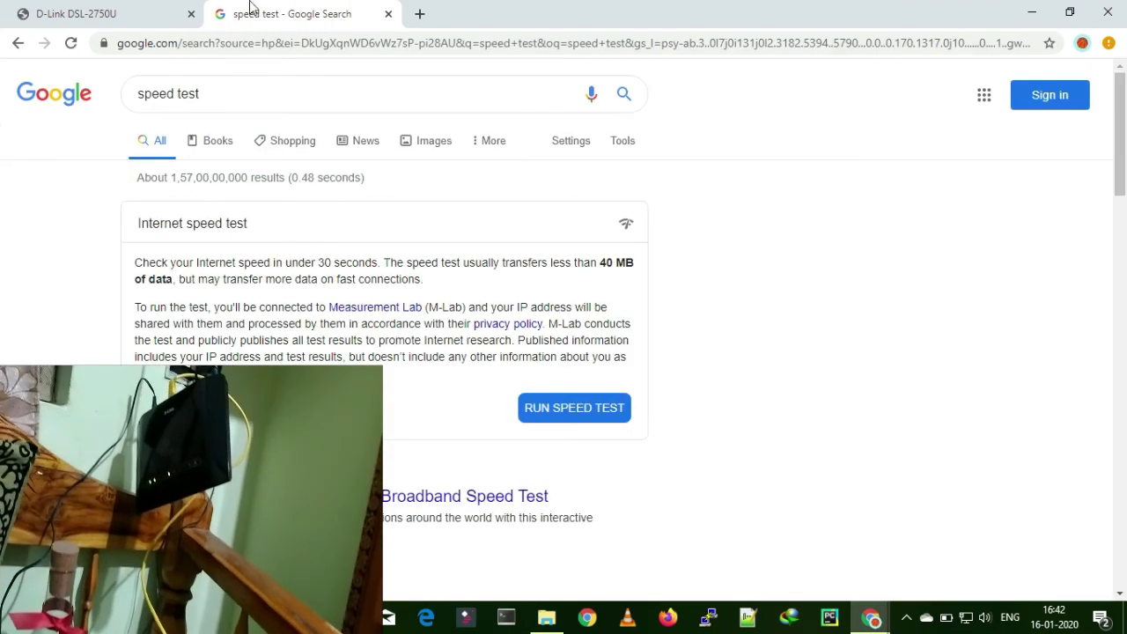
pyautogui.click(578, 398)
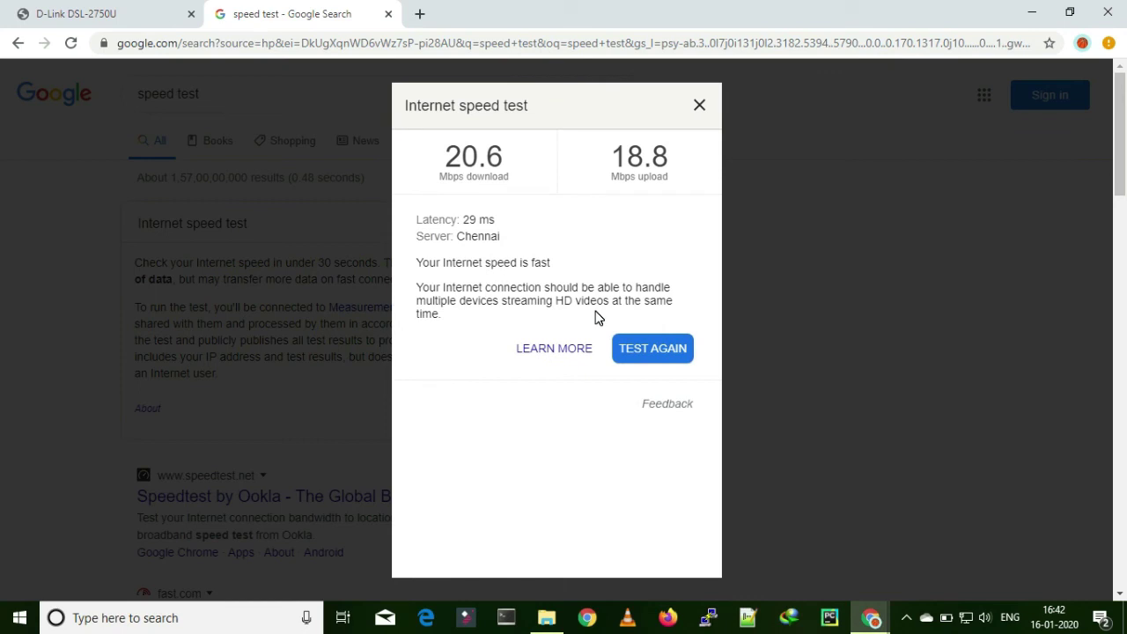
# Step: Turn Wi-Fi on and connect the laptop to the open hackercracker007 network
pyautogui.click(699, 106)
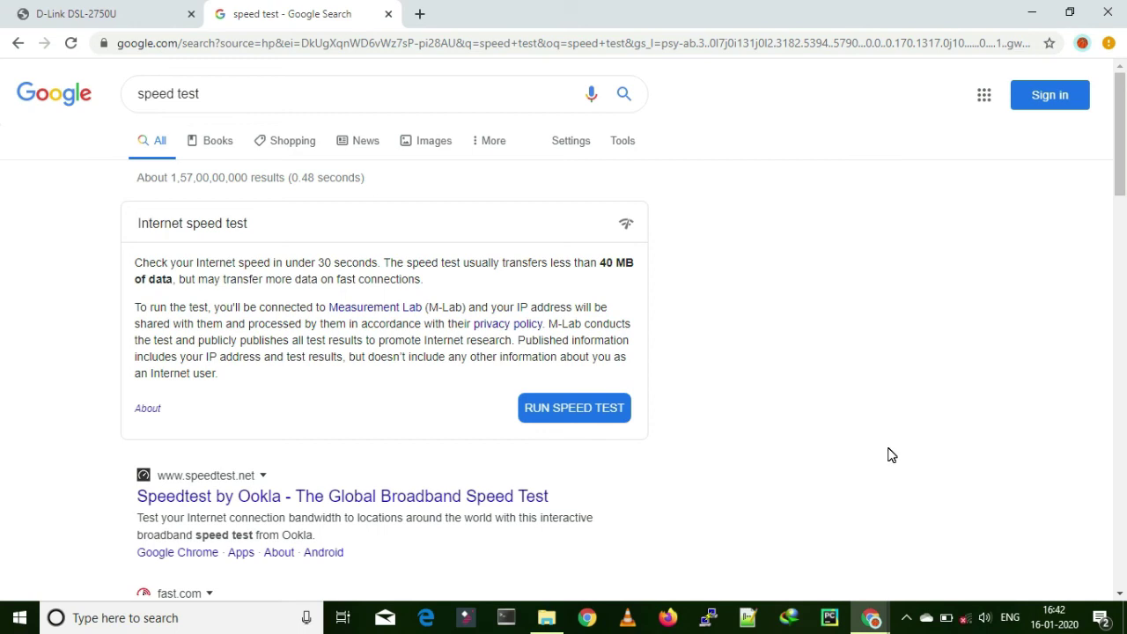
pyautogui.click(966, 617)
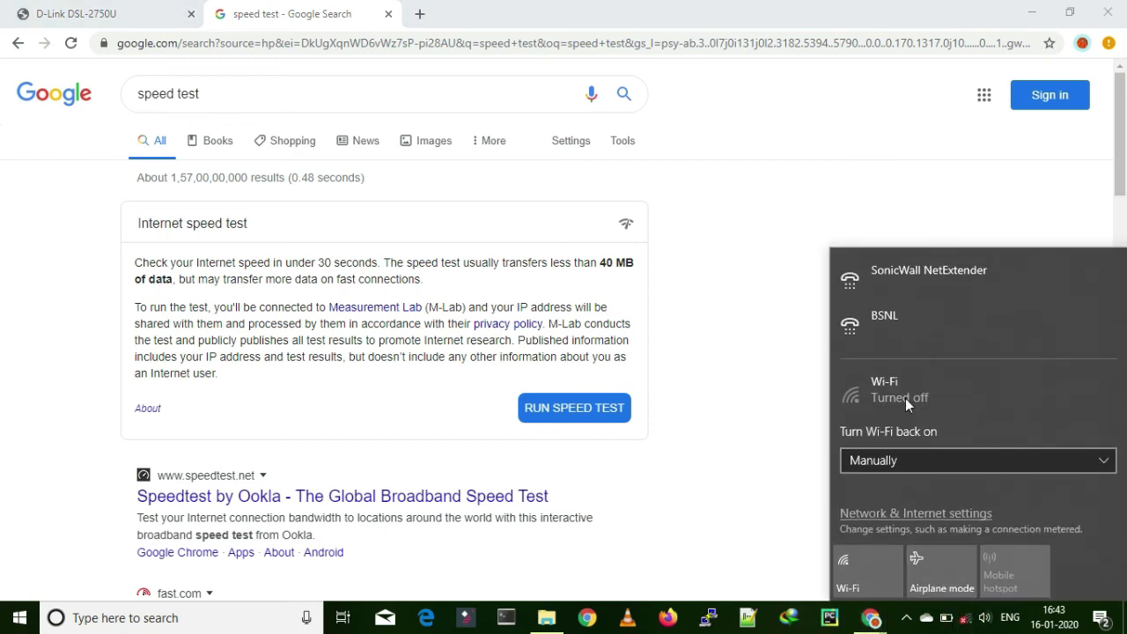
pyautogui.click(868, 555)
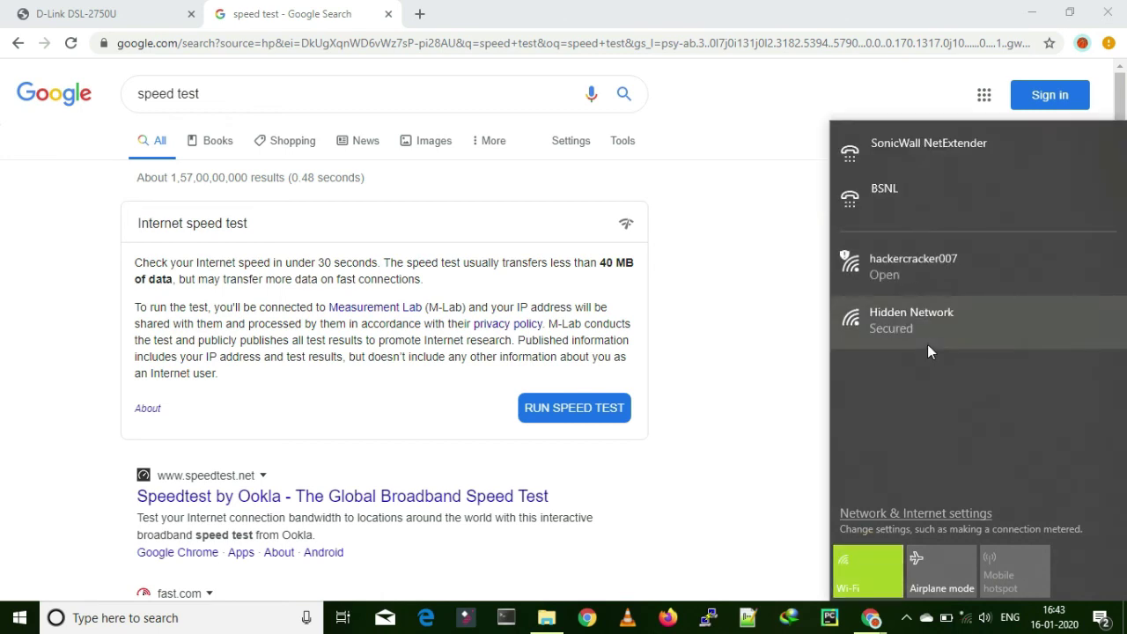
pyautogui.click(915, 279)
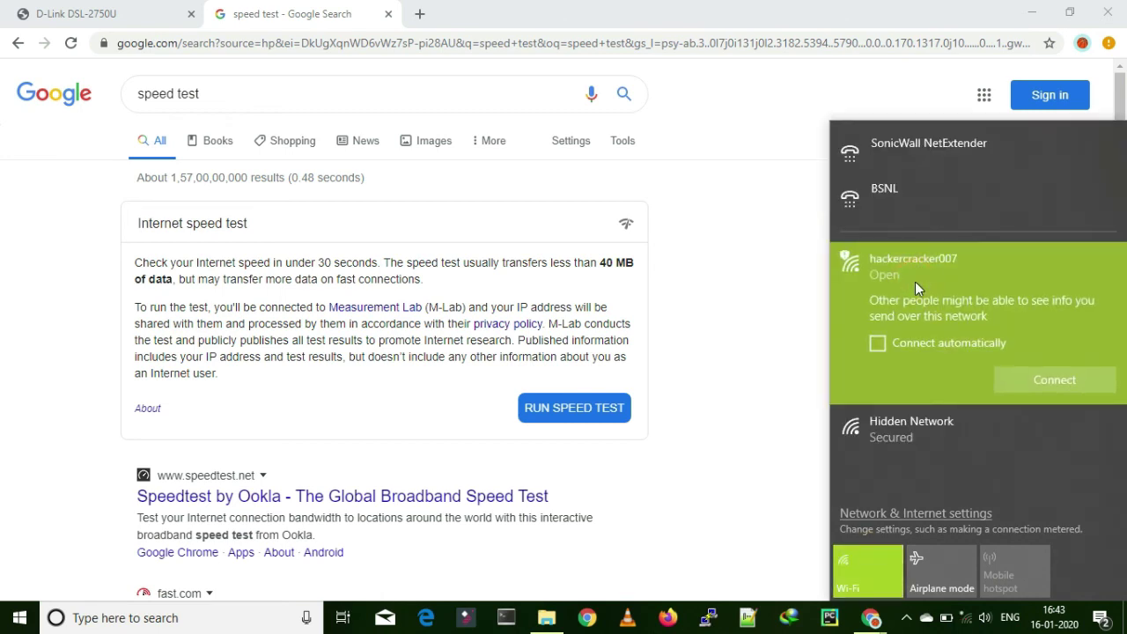
pyautogui.click(1035, 386)
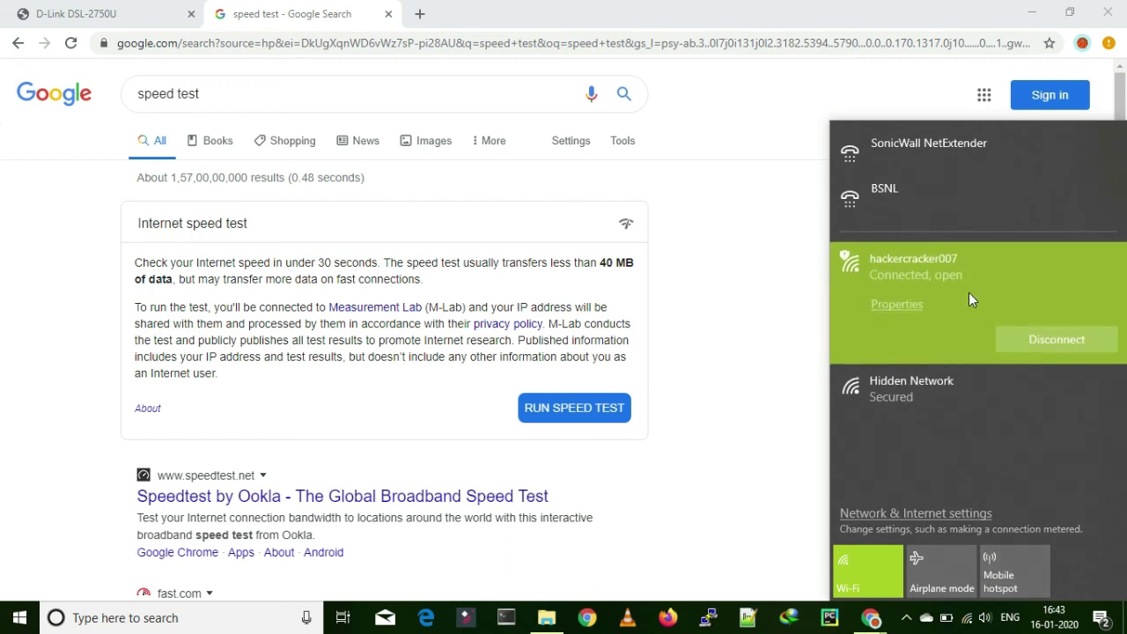
pyautogui.click(784, 192)
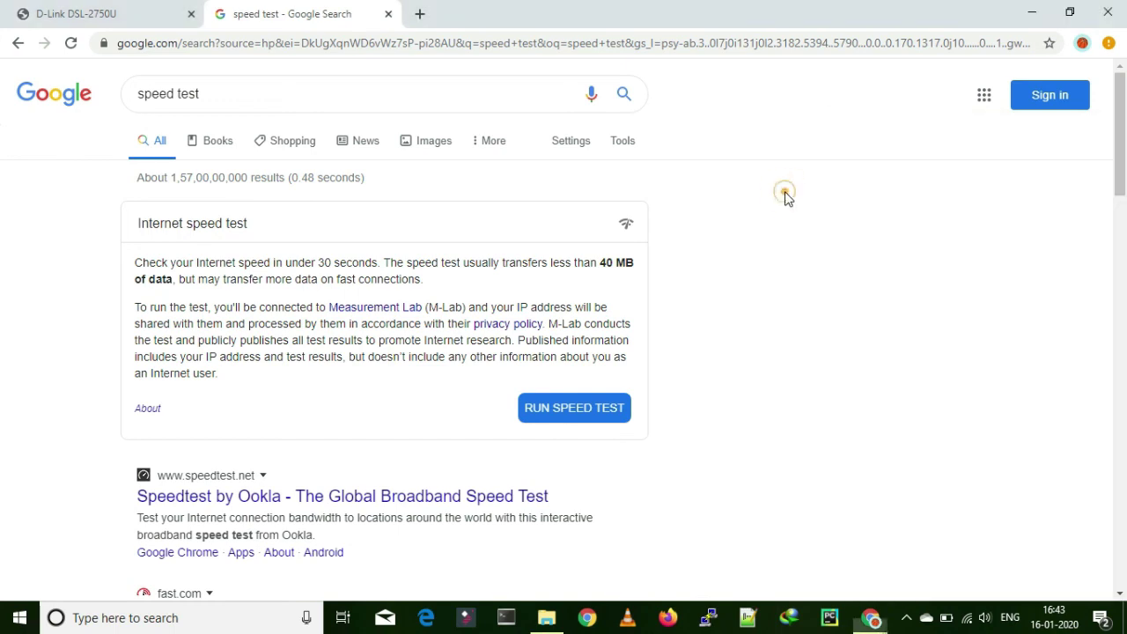
# Step: Replace the speed test tab with a new tab and reload the router's Device Info page
pyautogui.click(389, 17)
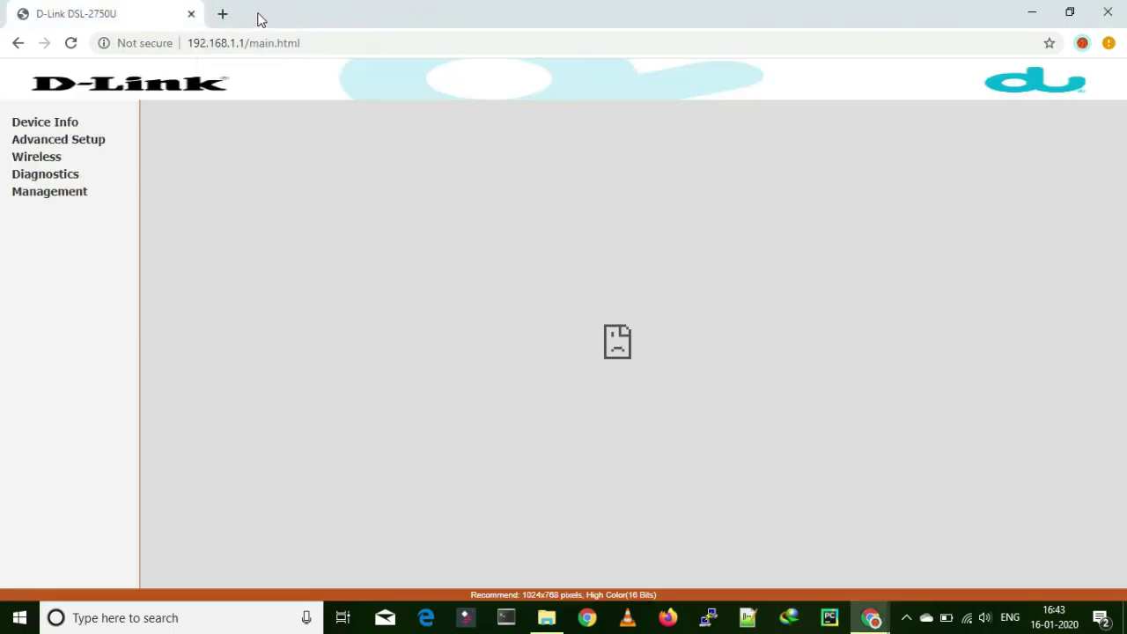
pyautogui.click(223, 15)
pyautogui.click(121, 11)
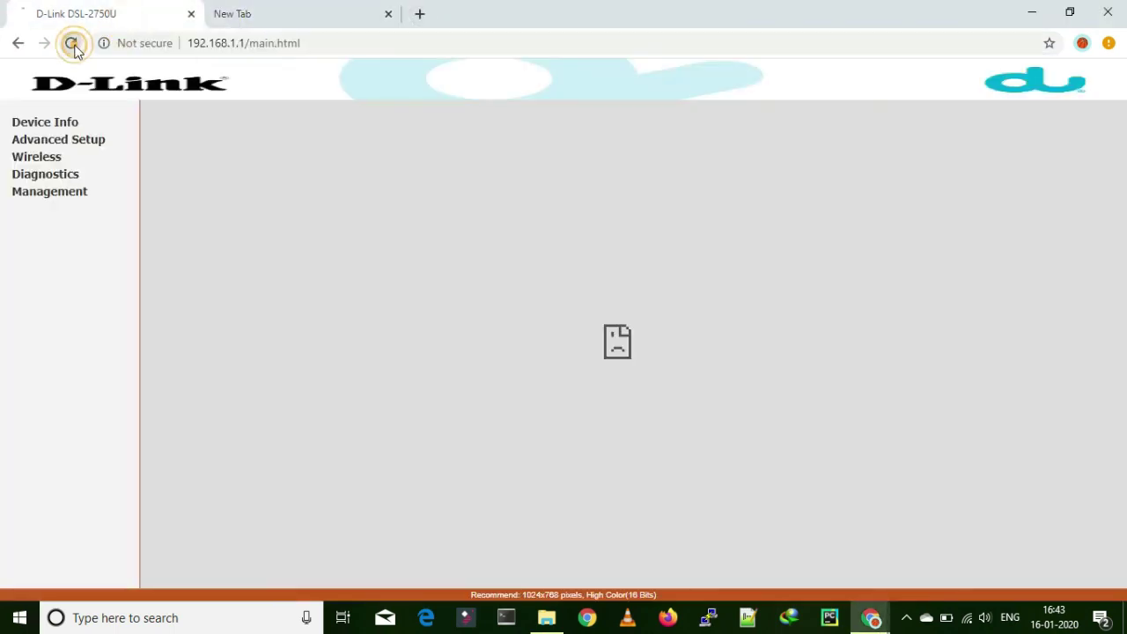
pyautogui.click(71, 43)
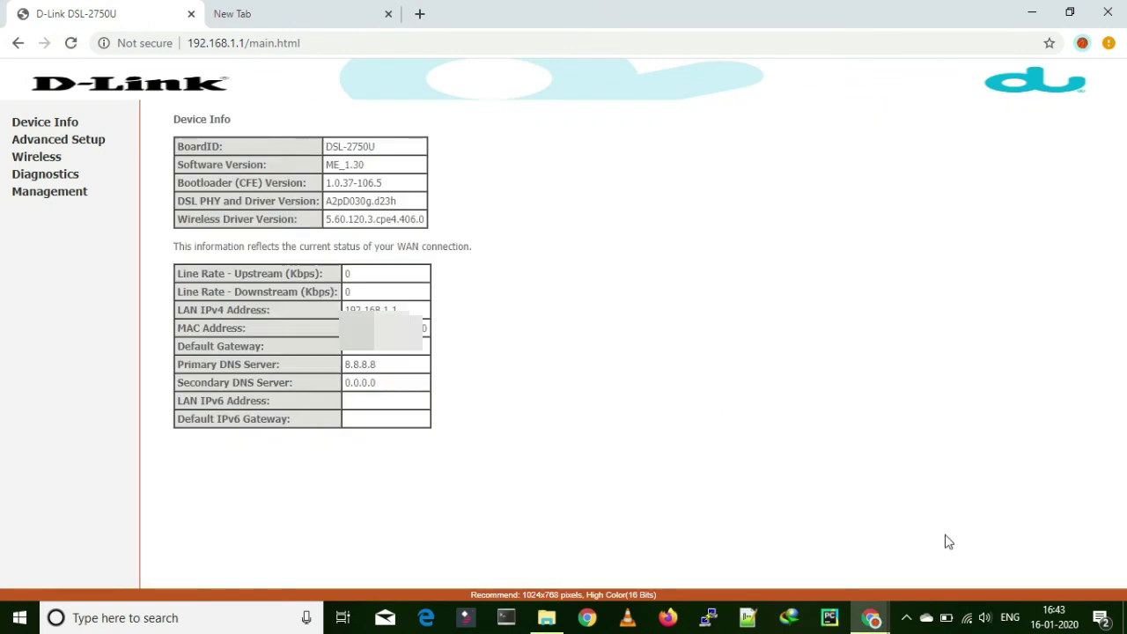
pyautogui.click(969, 619)
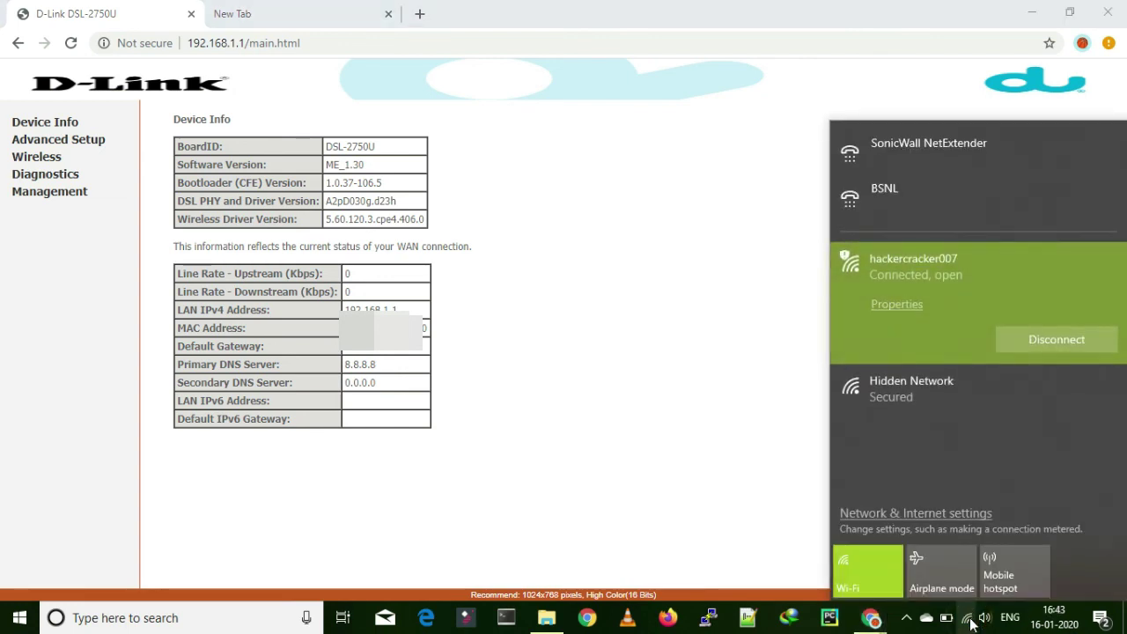
pyautogui.click(586, 183)
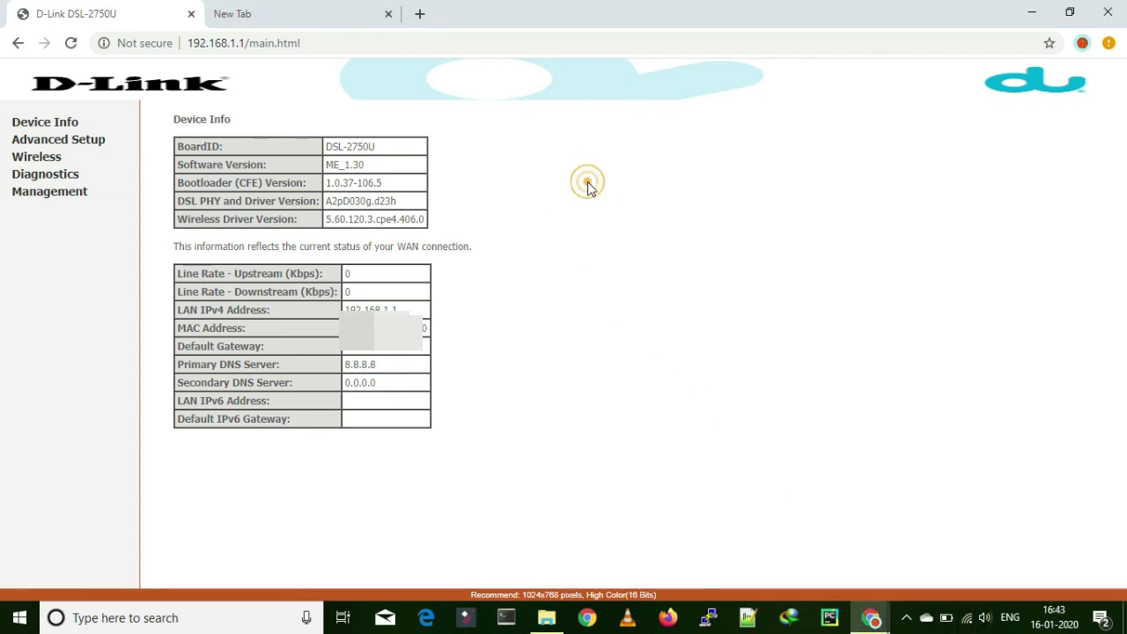
pyautogui.moveTo(326, 151); pyautogui.dragTo(382, 151)
pyautogui.click(390, 156)
# Step: In the new tab, load google.com, then go to youtube.com/hackercracker007
pyautogui.click(285, 17)
pyautogui.click(286, 39)
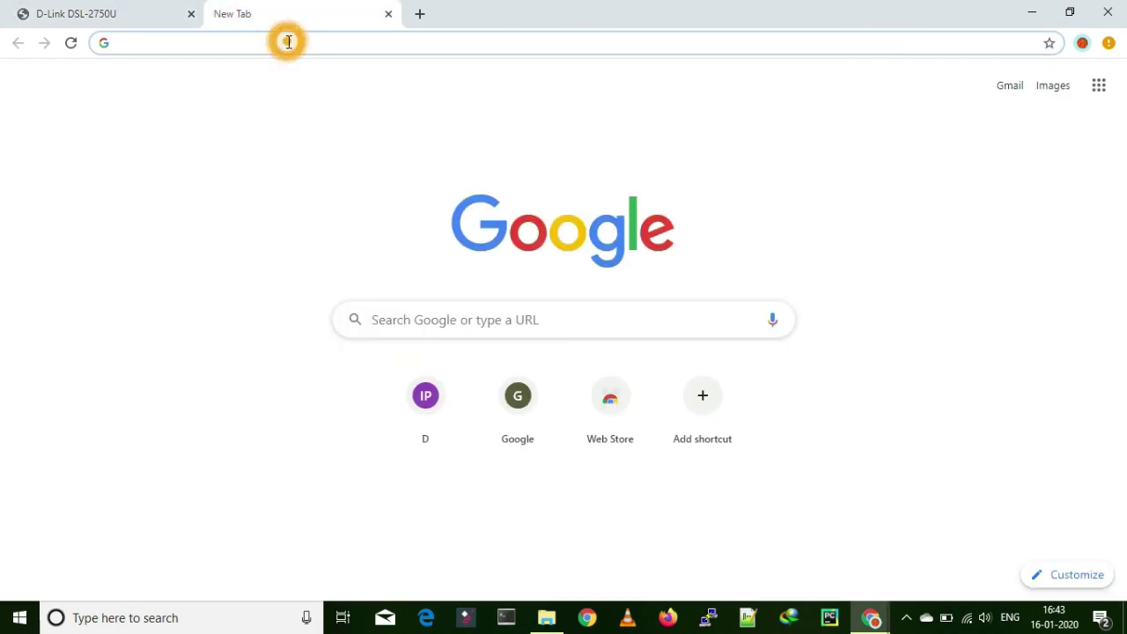
pyautogui.write('goo')
pyautogui.press('Return')
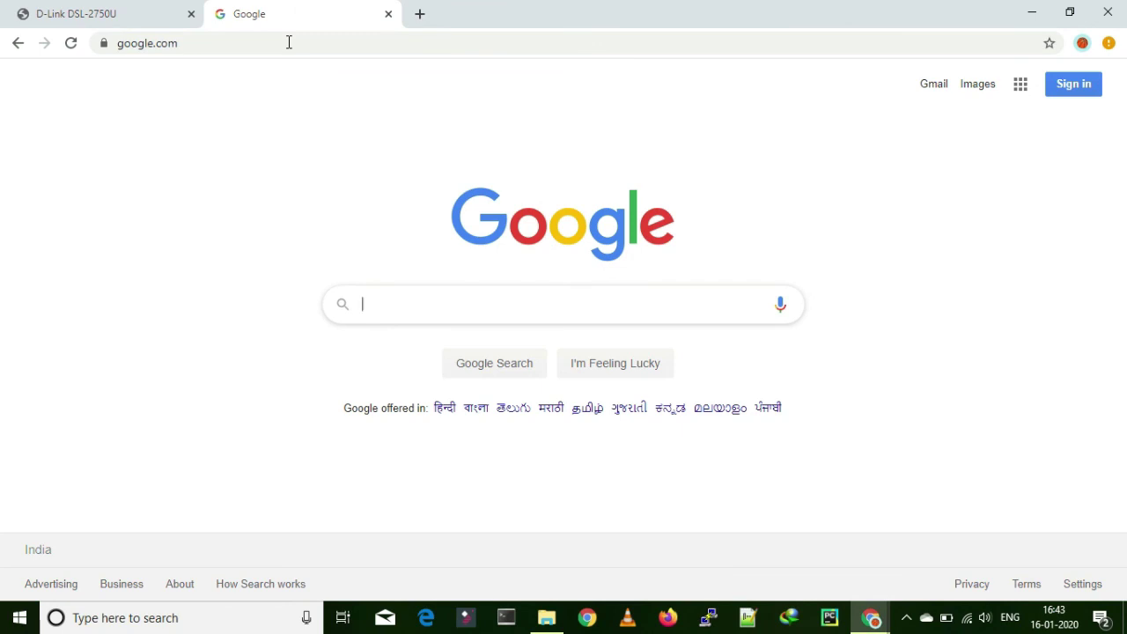
pyautogui.click(288, 42)
pyautogui.write('you')
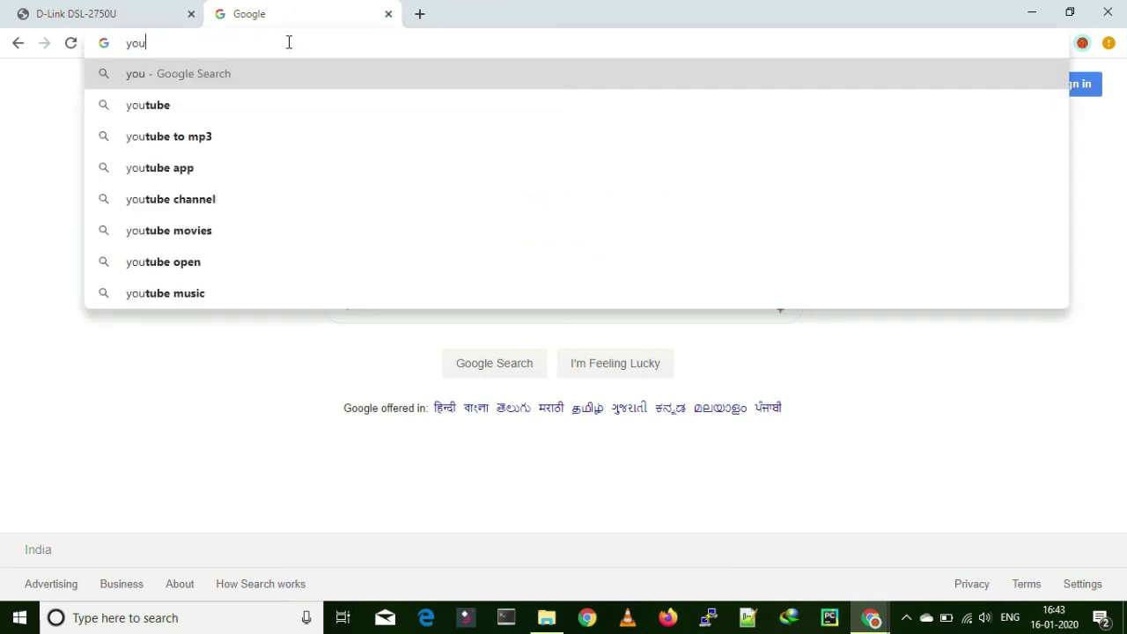
pyautogui.write('tube')
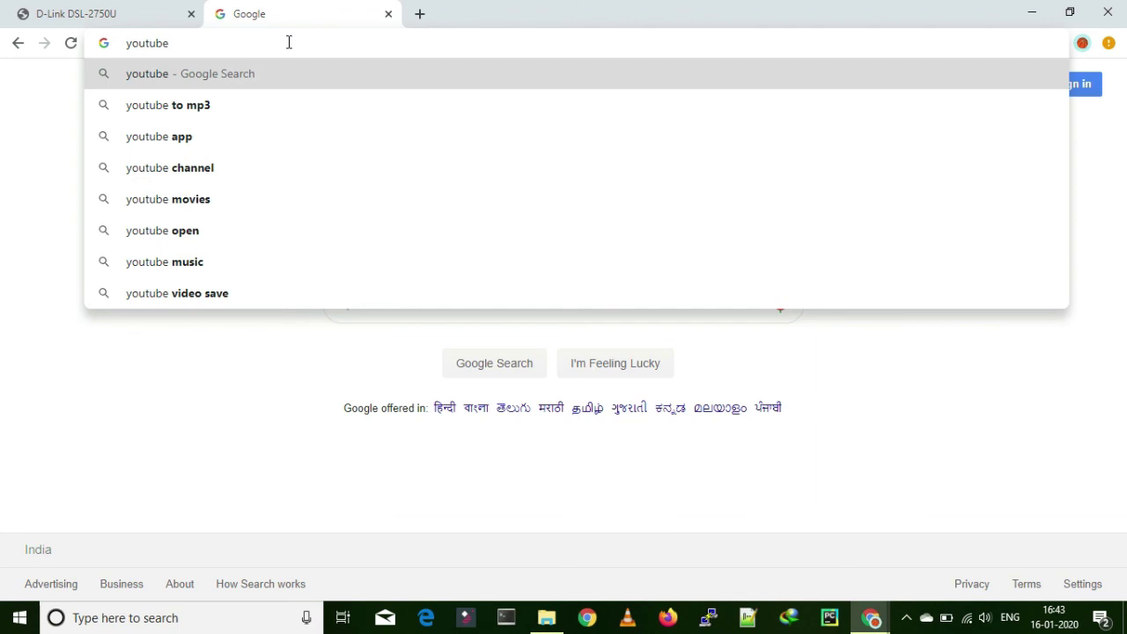
pyautogui.write('.com/hackerc')
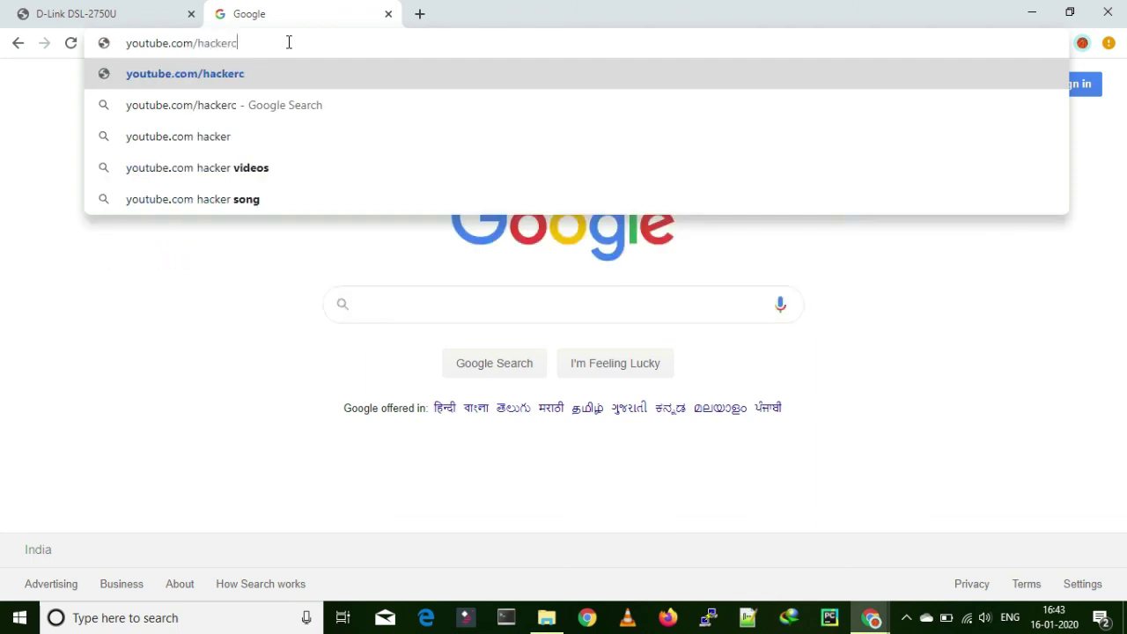
pyautogui.write('racker007')
pyautogui.press('Return')
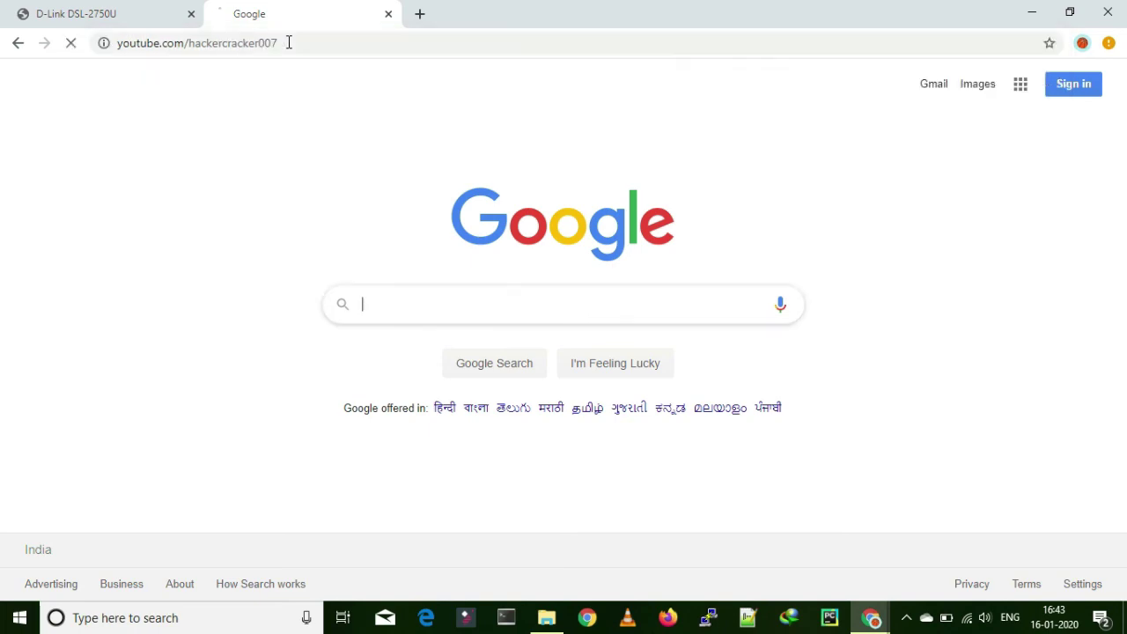